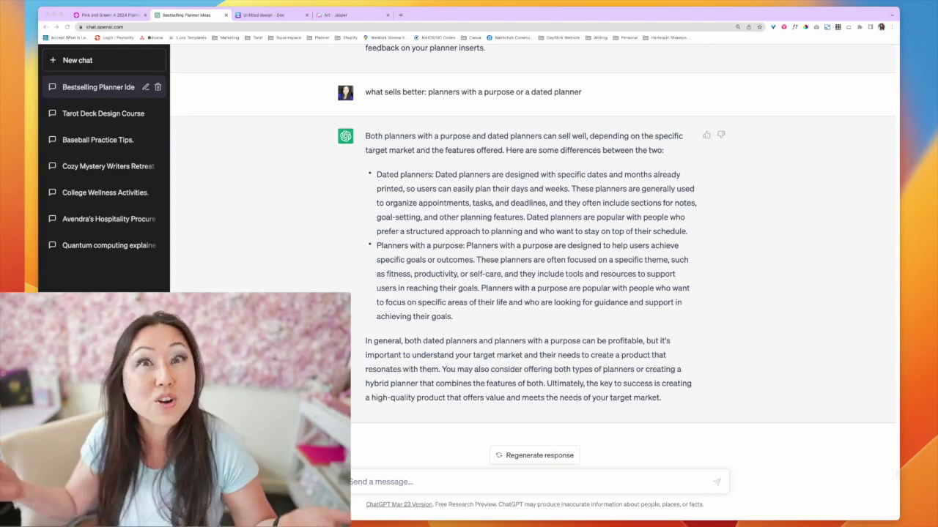
# Review the chat answer about the top 10 types of planner inserts popular with stay-at-home moms
pyautogui.scroll(10, 527, 256)
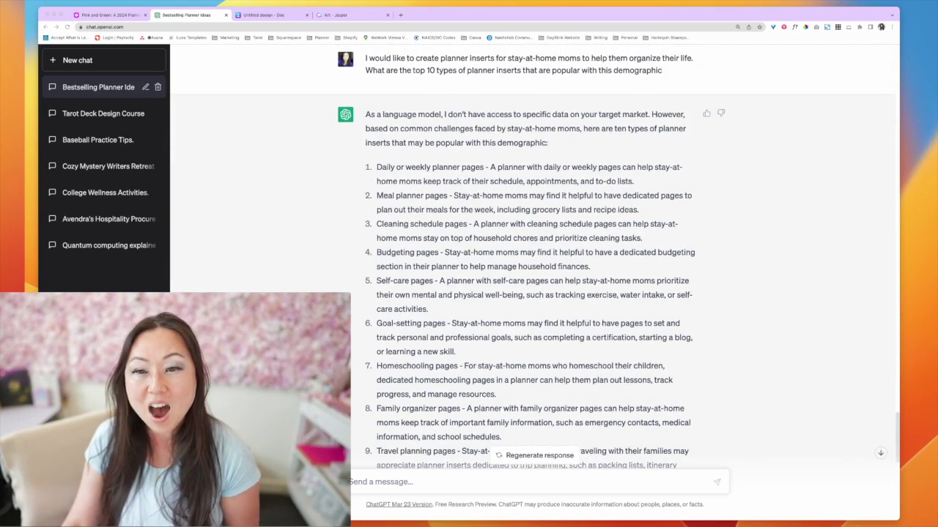
pyautogui.scroll(1, 528, 257)
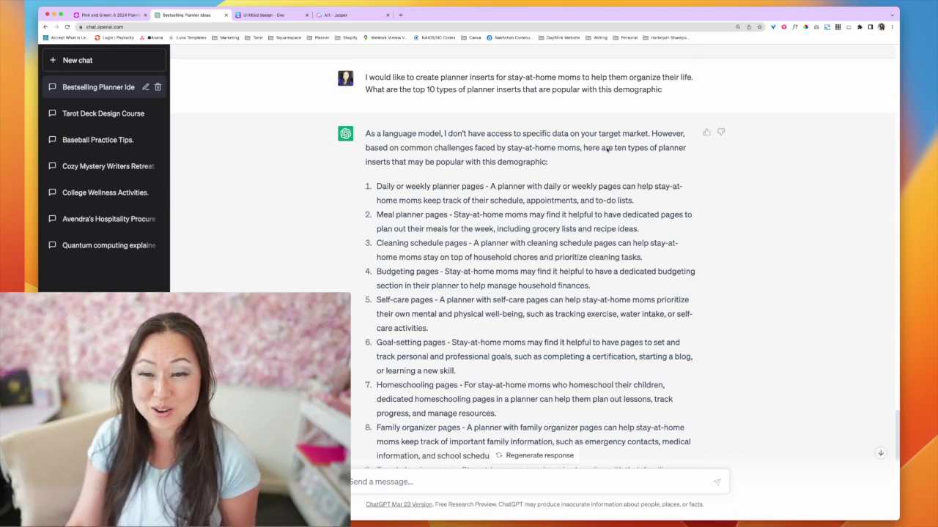
pyautogui.scroll(-1, 546, 162)
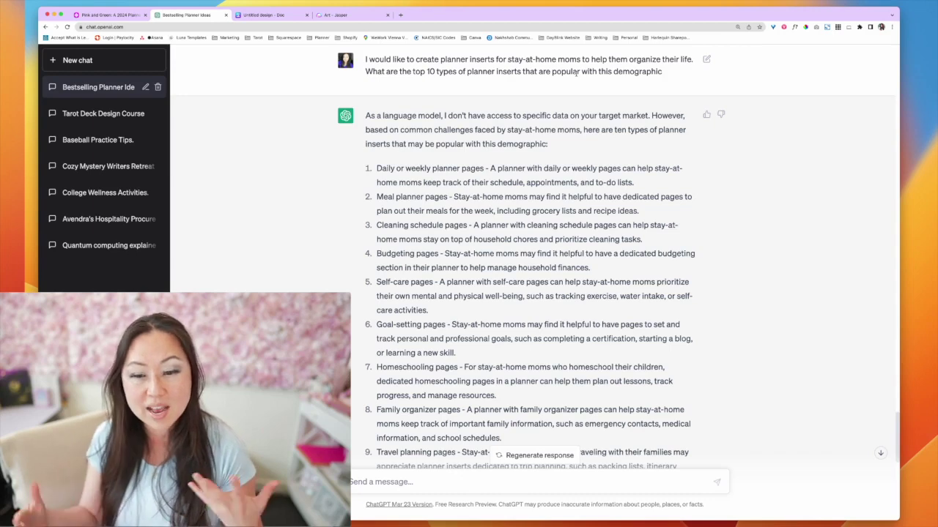
pyautogui.scroll(-1, 449, 154)
pyautogui.scroll(-2, 450, 153)
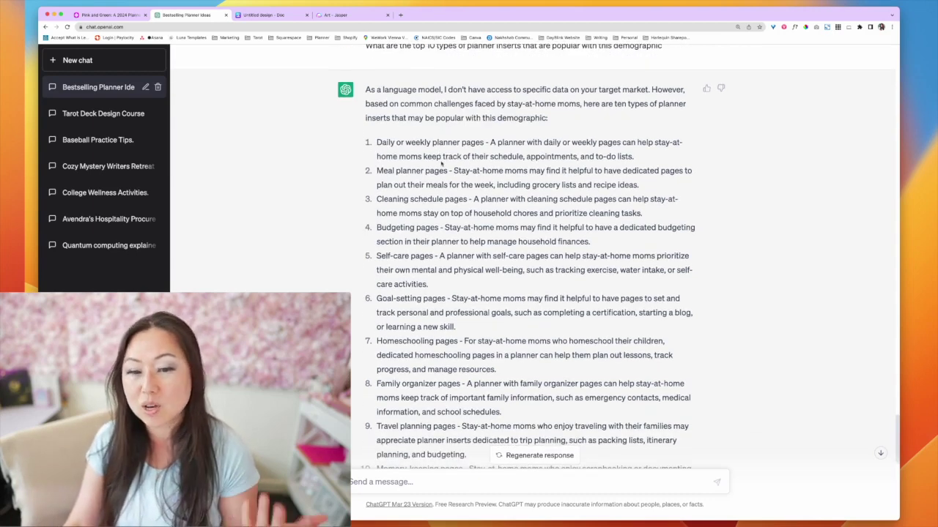
pyautogui.scroll(-1, 443, 165)
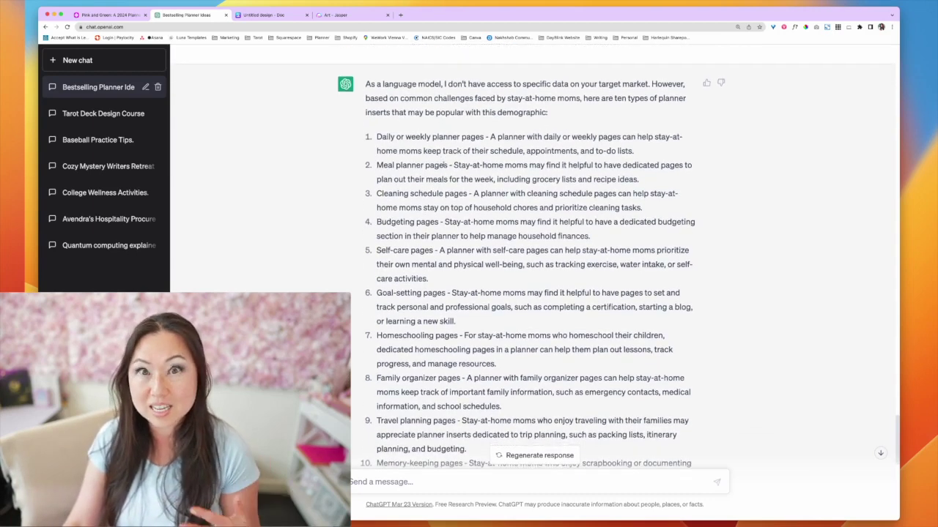
pyautogui.scroll(-4, 448, 163)
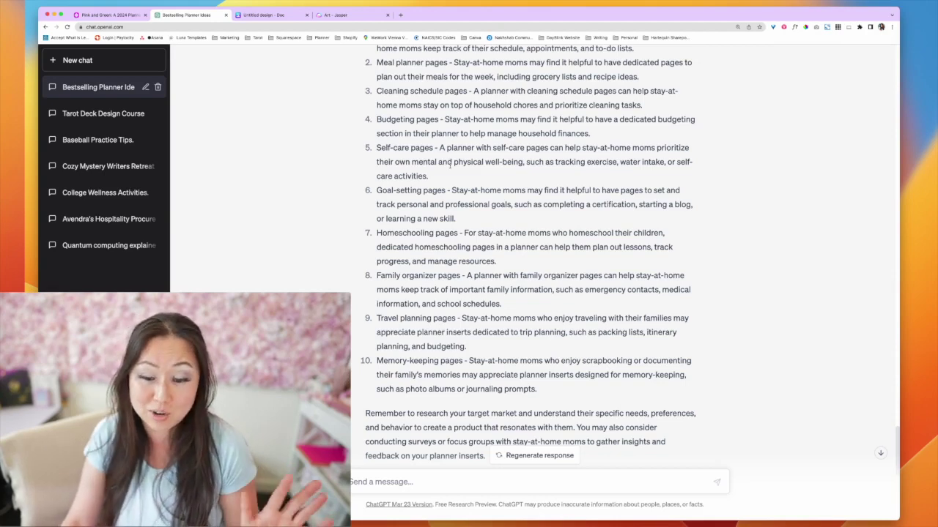
# Review the earlier answer about the most profitable printables to create and sell on Etsy
pyautogui.scroll(10, 449, 165)
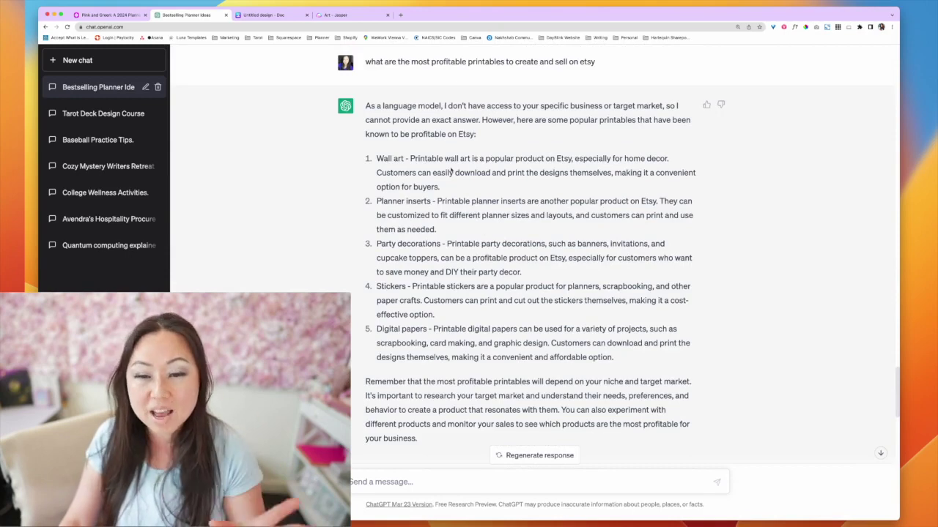
pyautogui.scroll(3, 452, 170)
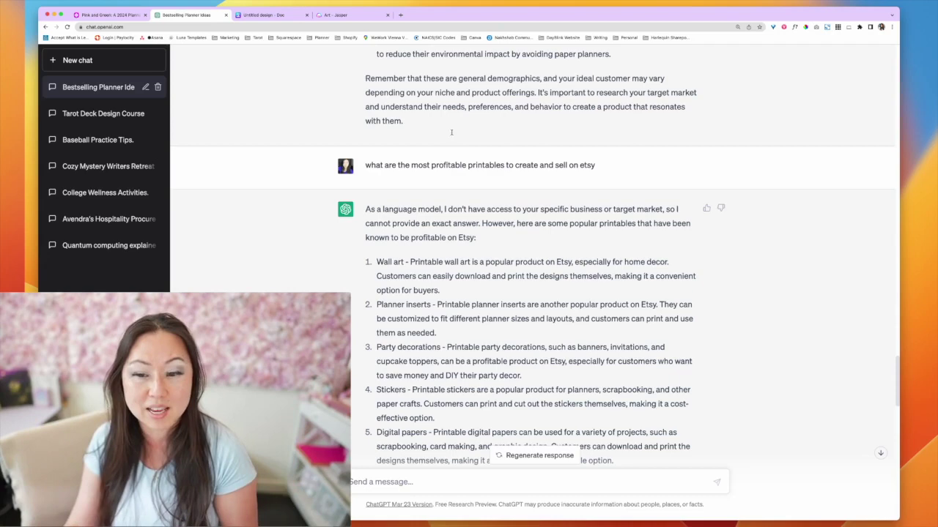
pyautogui.scroll(-2, 527, 187)
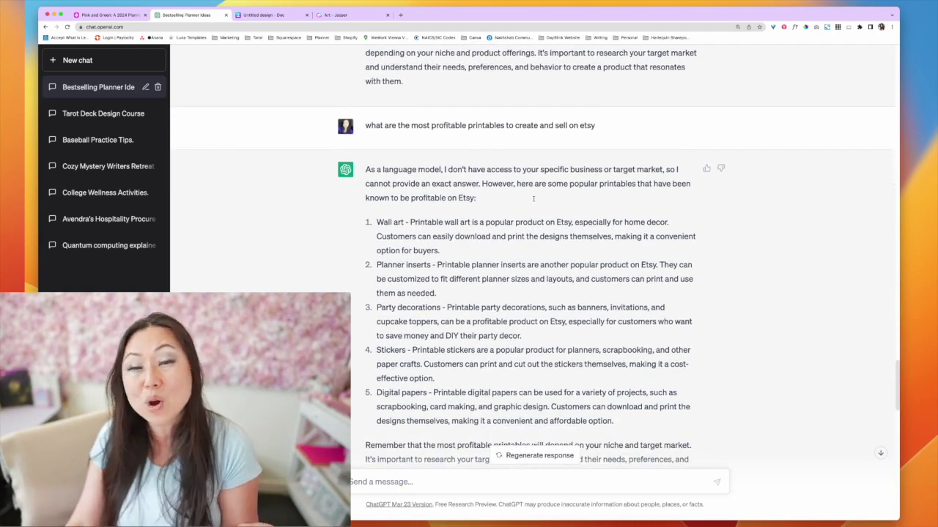
pyautogui.scroll(-3, 533, 199)
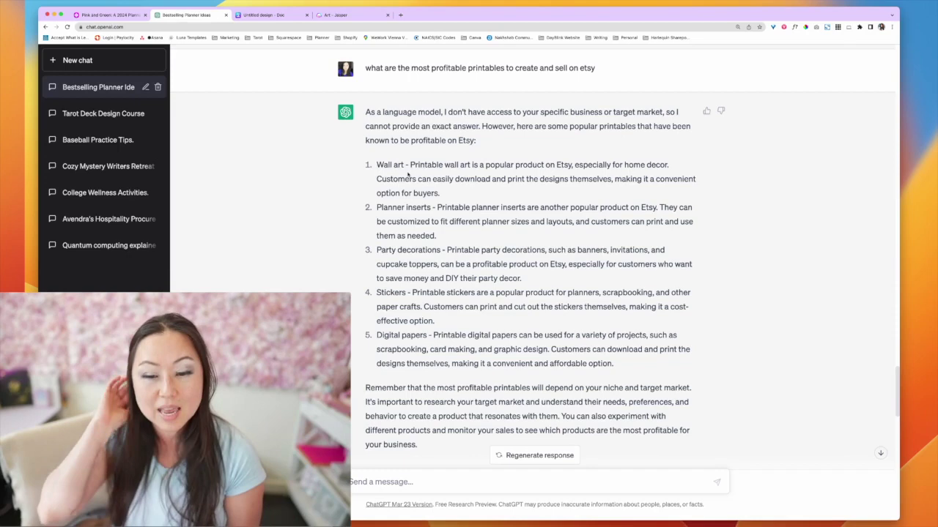
# Examine the answer about the demographics of the ideal customer interested in a digital planner
pyautogui.scroll(10, 408, 173)
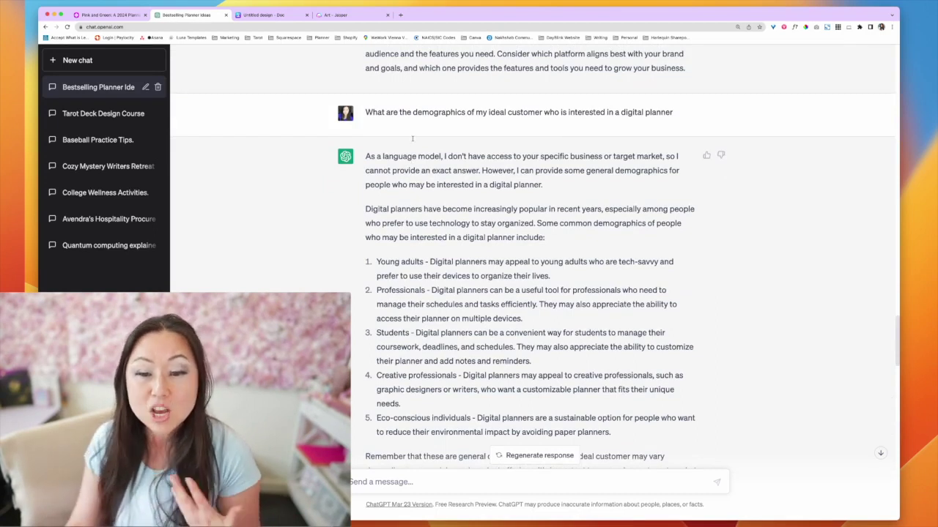
pyautogui.scroll(-1, 412, 147)
pyautogui.scroll(-3, 411, 176)
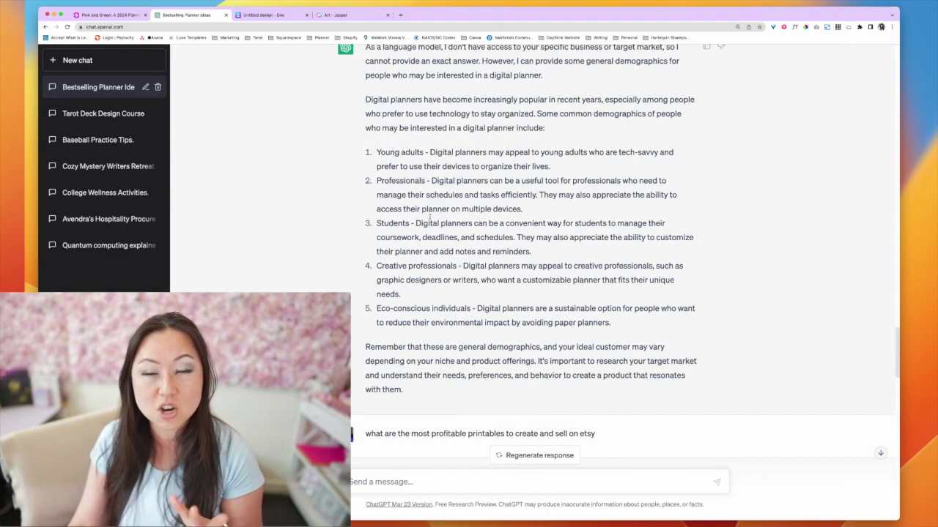
# Read through the answer naming the top 10 online platforms to sell digital planners
pyautogui.scroll(10, 430, 210)
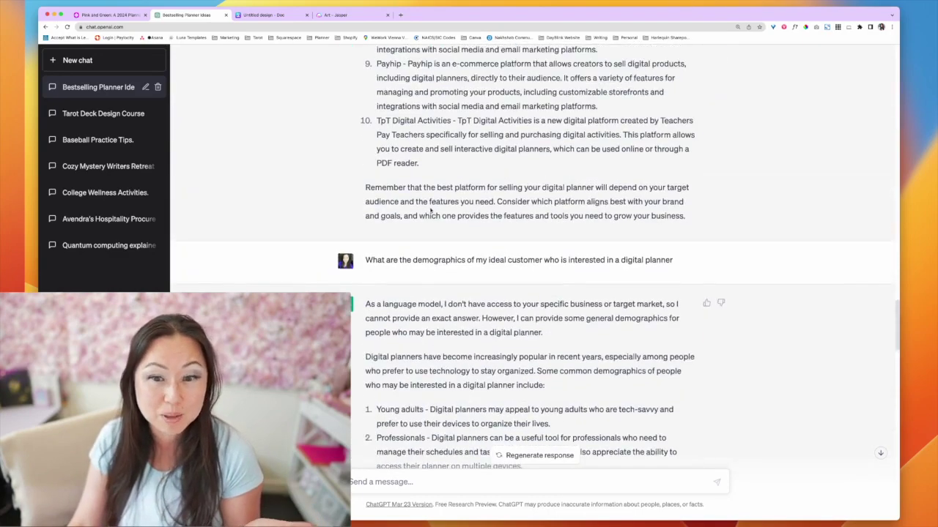
pyautogui.scroll(10, 431, 211)
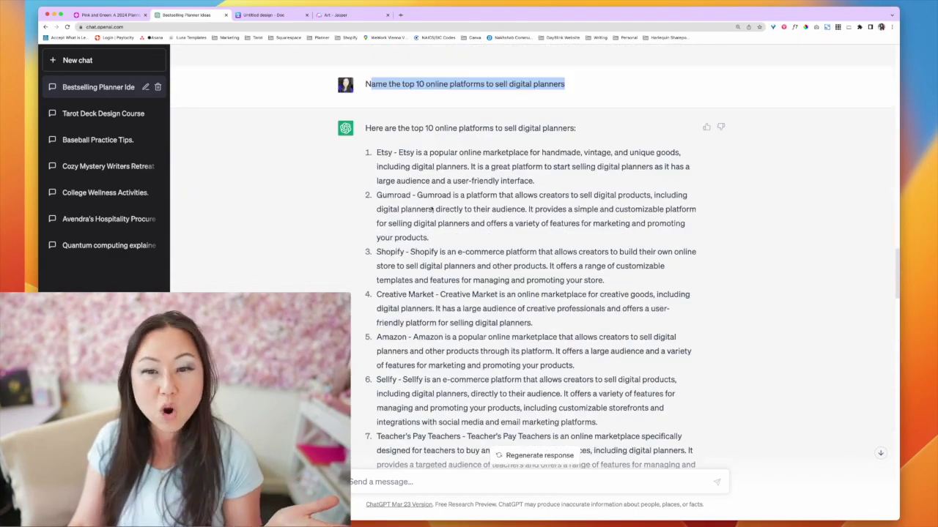
pyautogui.click(415, 84)
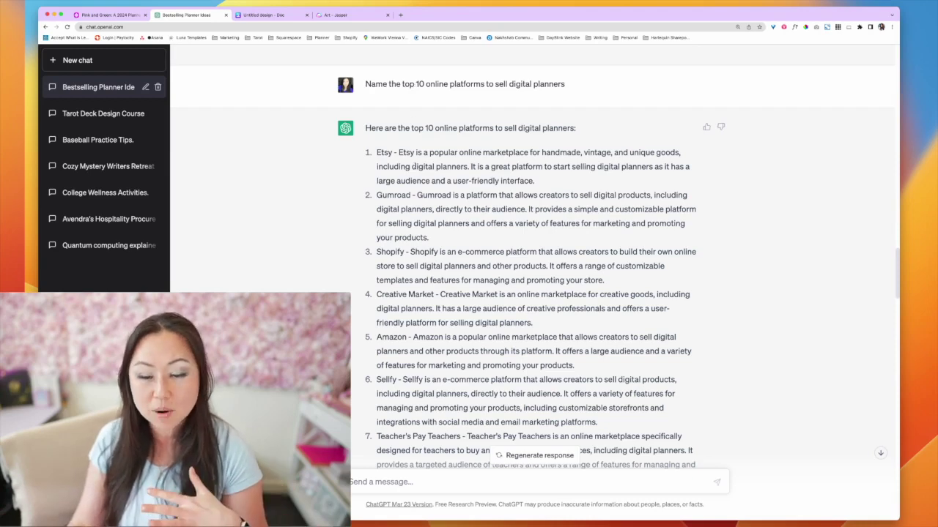
pyautogui.scroll(-2, 395, 170)
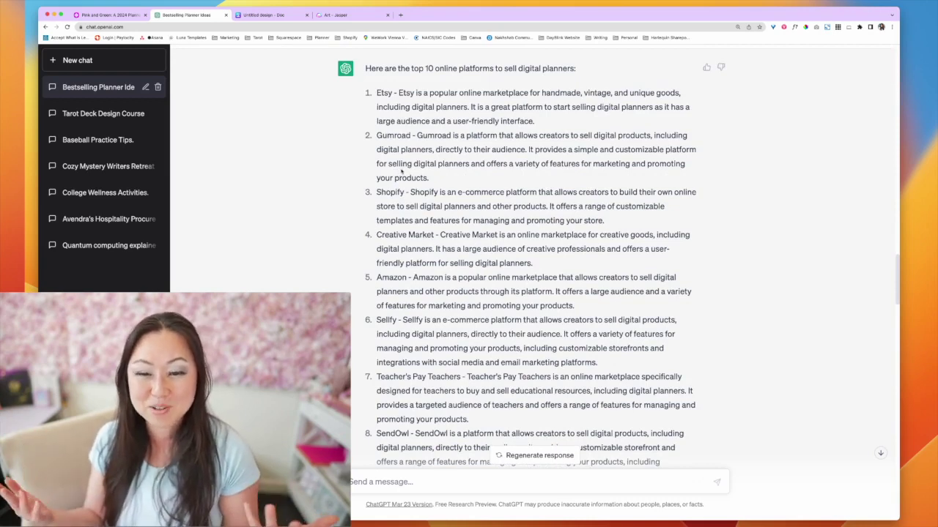
pyautogui.scroll(-3, 429, 262)
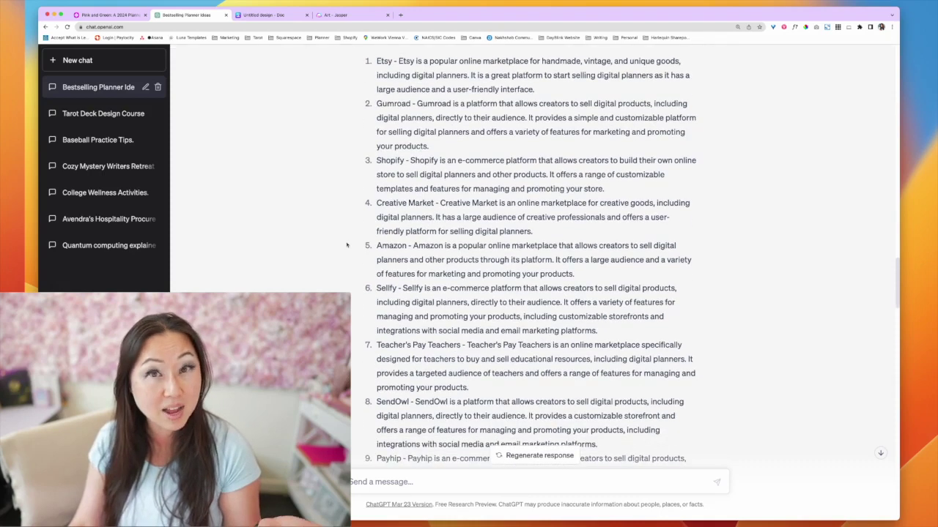
pyautogui.scroll(-1, 345, 247)
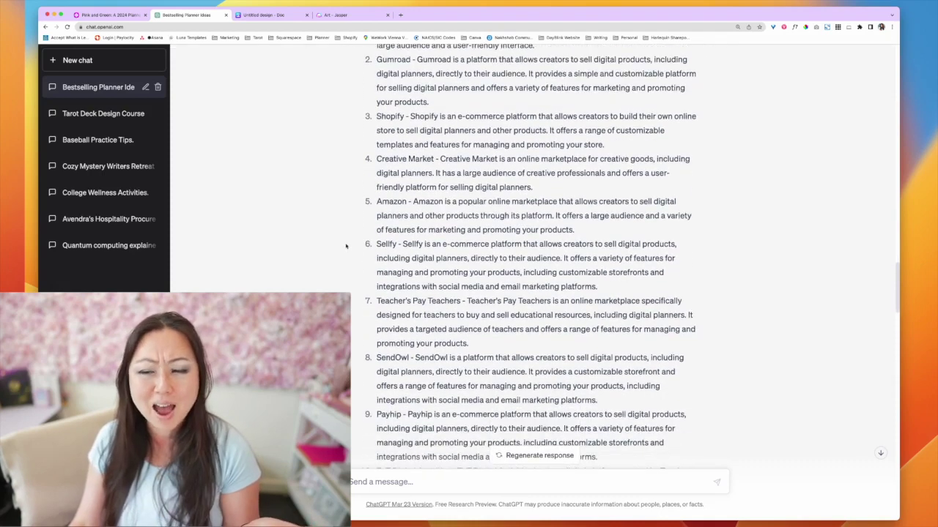
pyautogui.scroll(-1, 351, 249)
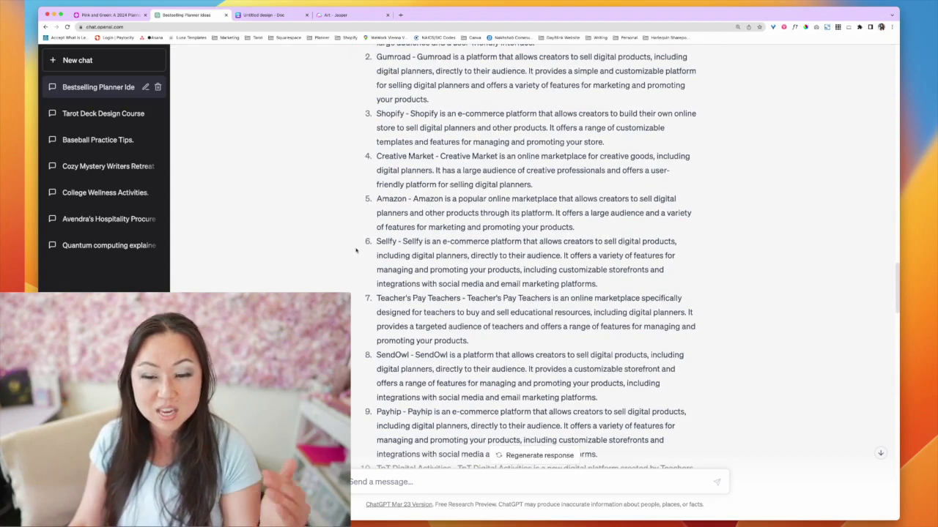
pyautogui.scroll(-1, 355, 251)
pyautogui.scroll(-1, 357, 251)
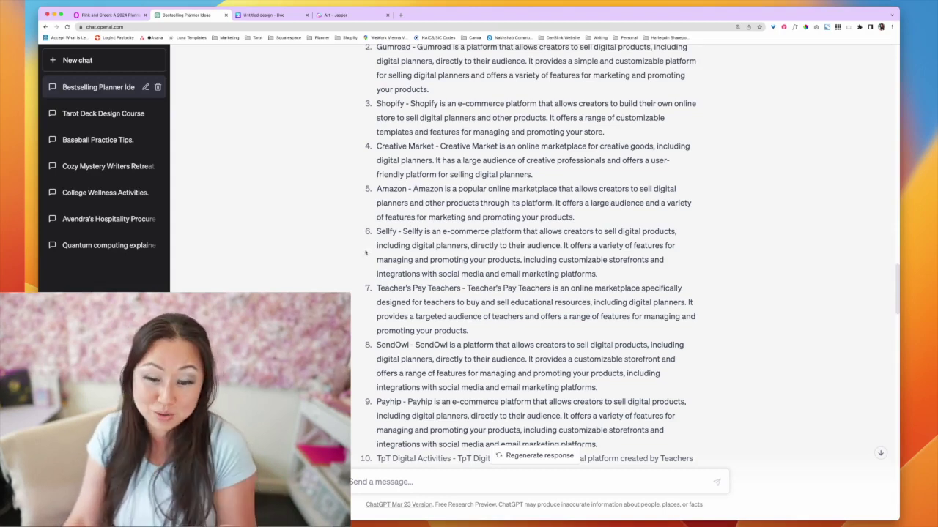
pyautogui.scroll(-3, 367, 252)
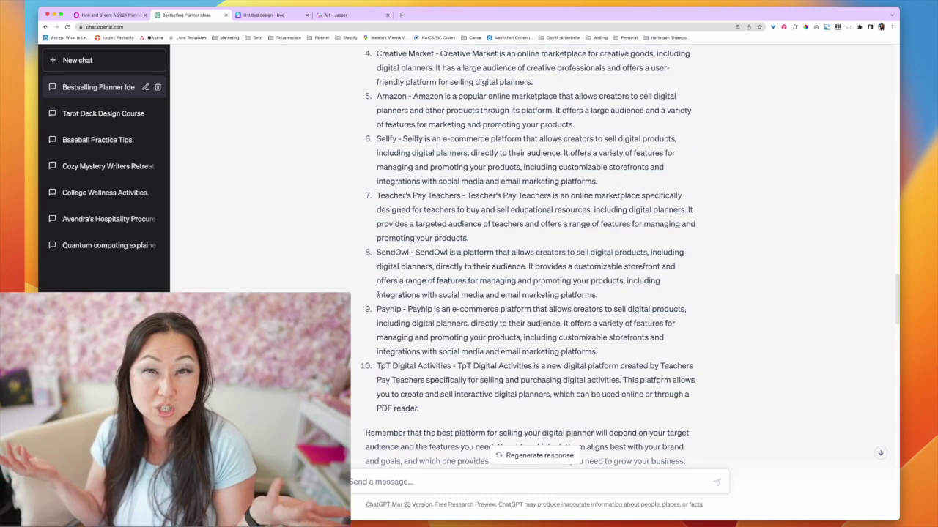
pyautogui.scroll(-1, 373, 298)
pyautogui.scroll(-3, 373, 298)
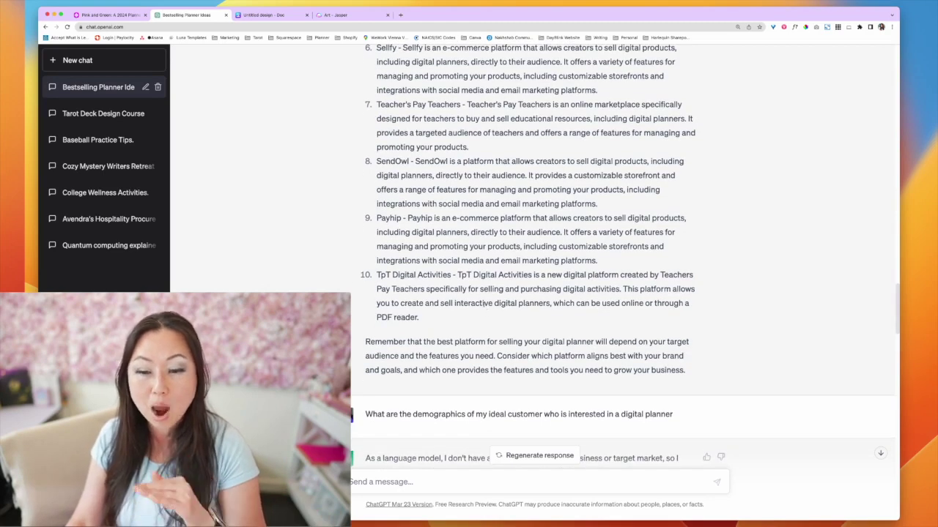
pyautogui.scroll(1, 483, 305)
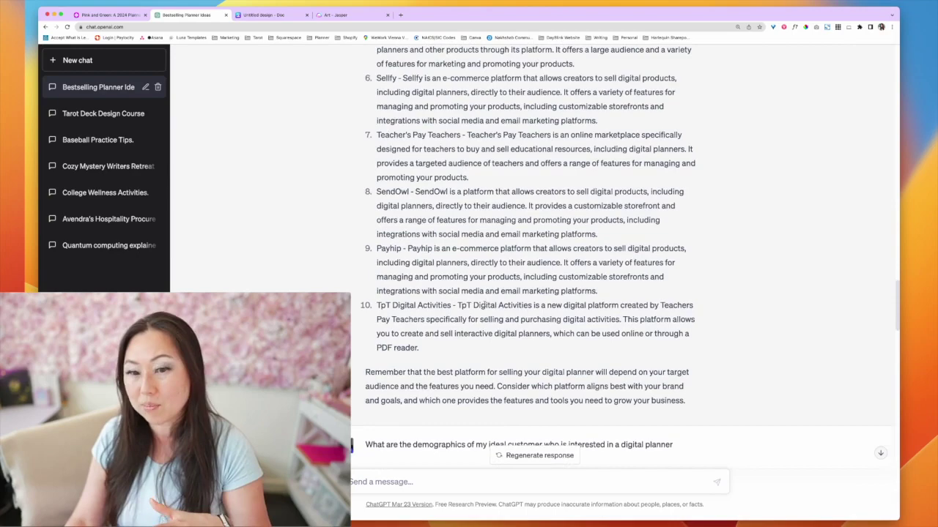
pyautogui.scroll(5, 483, 305)
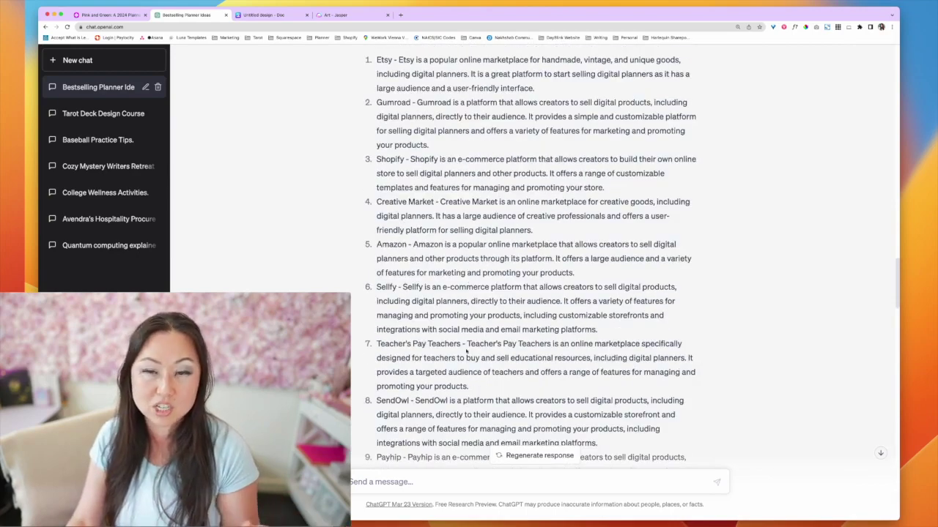
# Review the answers about the bestselling dated planner cover color and the best colors for planner covers
pyautogui.scroll(8, 462, 317)
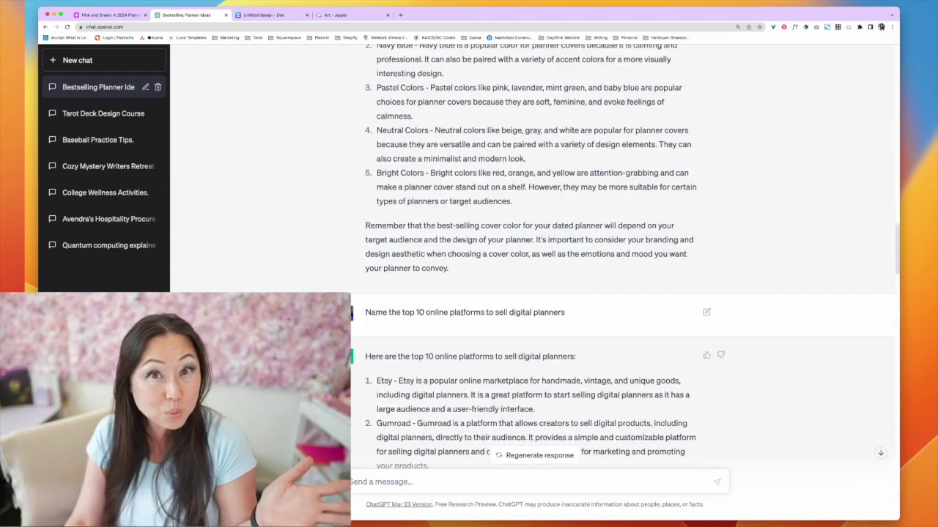
pyautogui.scroll(2, 462, 317)
pyautogui.scroll(2, 464, 309)
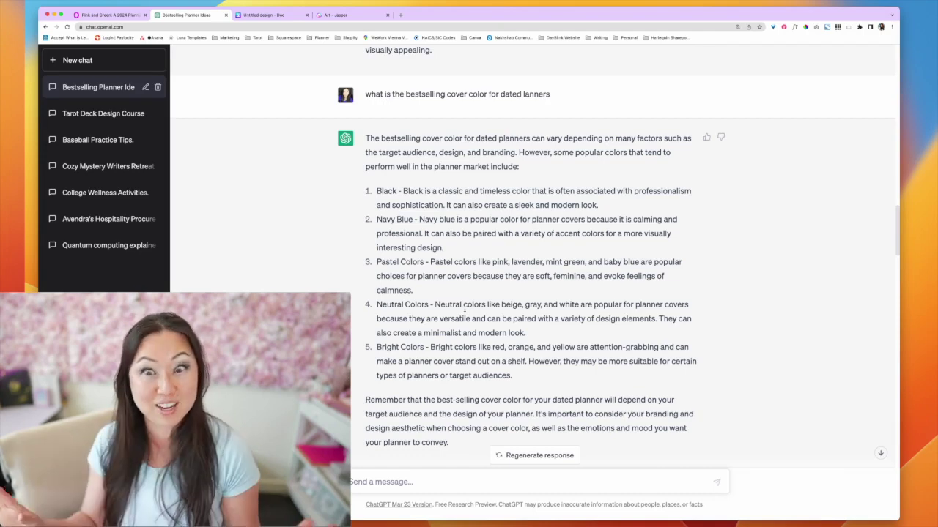
pyautogui.scroll(3, 406, 207)
pyautogui.scroll(8, 407, 208)
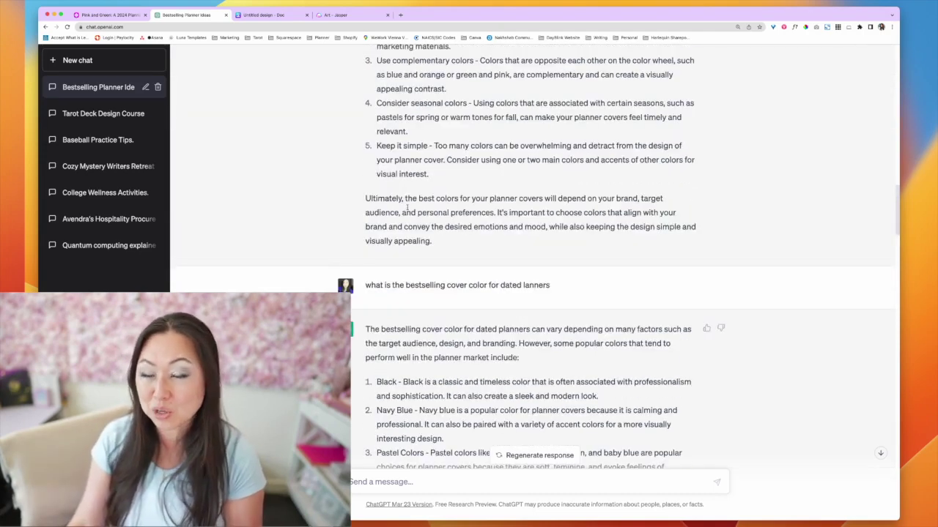
pyautogui.scroll(-2, 407, 210)
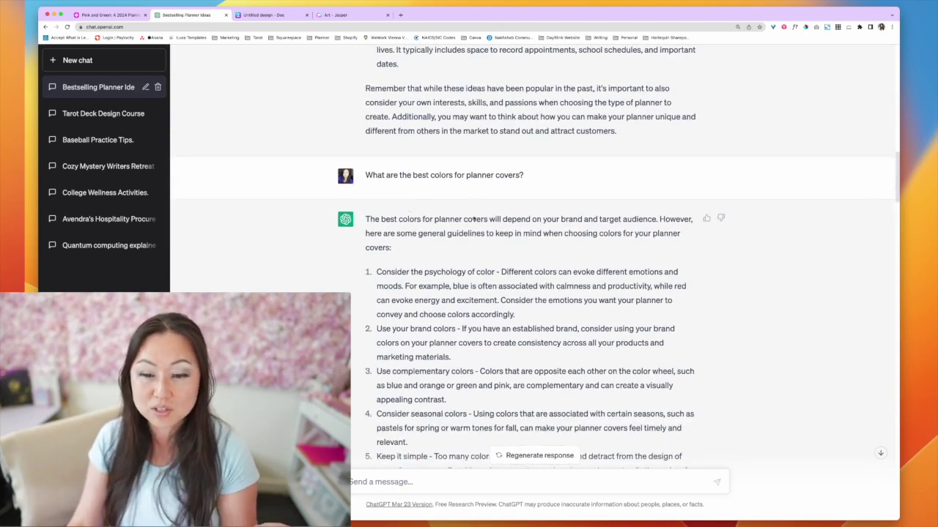
pyautogui.scroll(-1, 469, 205)
pyautogui.scroll(-2, 465, 289)
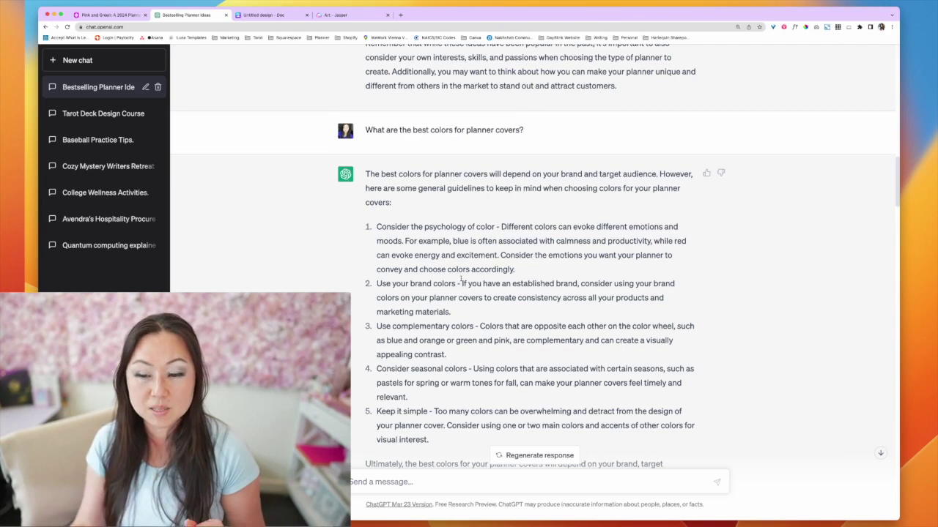
# Review the planner ideas popular in the past, back to the conversation's opening question about bestselling dated planners on Etsy
pyautogui.scroll(4, 344, 230)
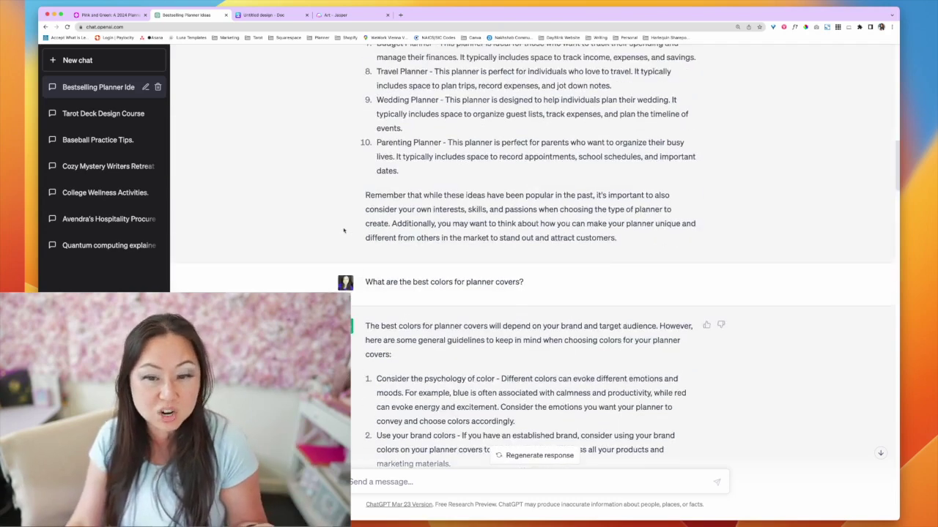
pyautogui.scroll(8, 343, 230)
pyautogui.scroll(2, 344, 231)
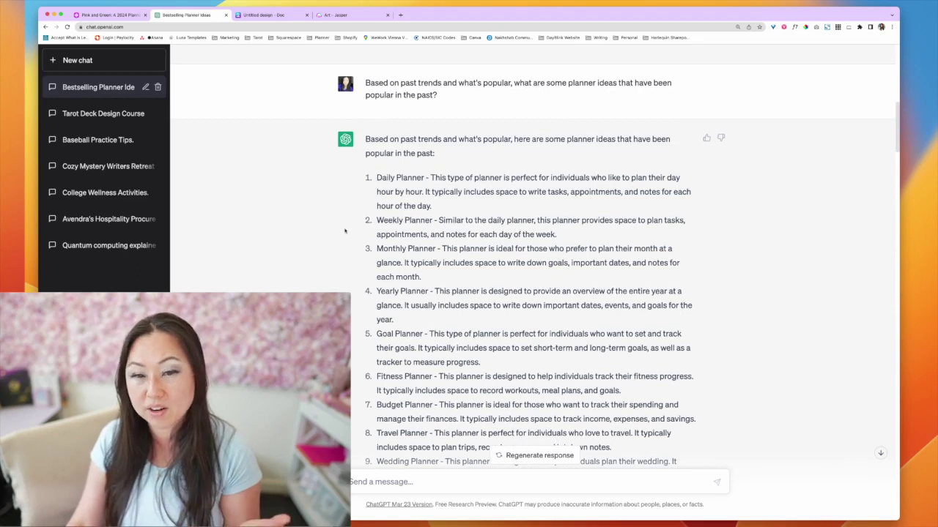
pyautogui.scroll(-1, 345, 232)
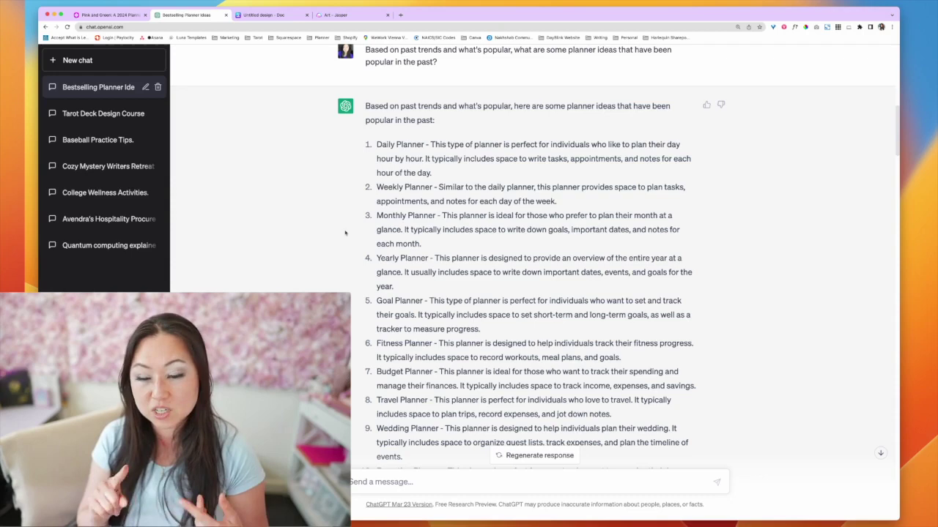
pyautogui.scroll(-5, 343, 248)
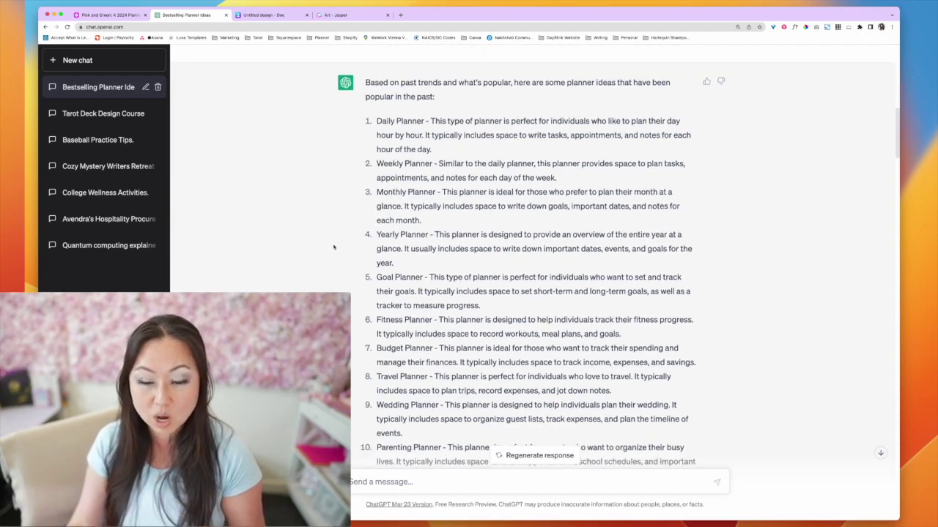
pyautogui.scroll(2, 318, 244)
pyautogui.scroll(5, 318, 244)
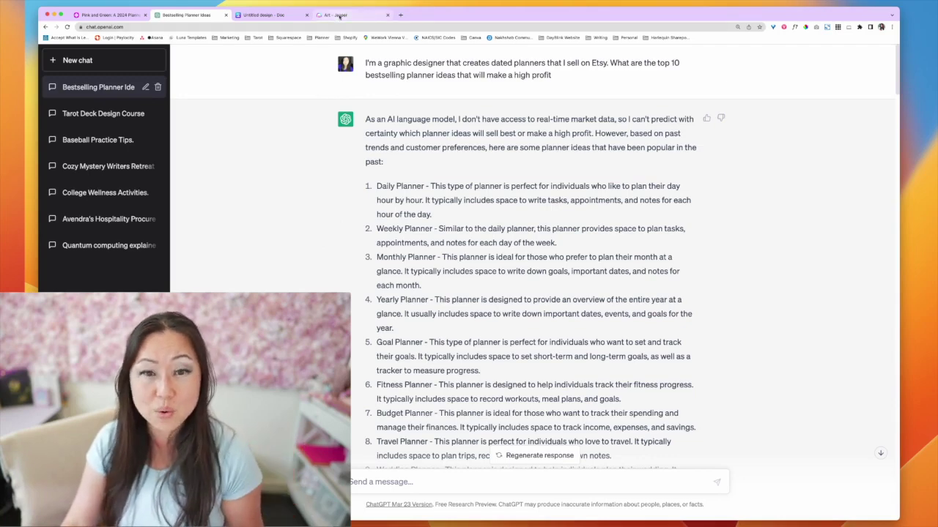
# Switch to the Jasper Art page
pyautogui.click(339, 15)
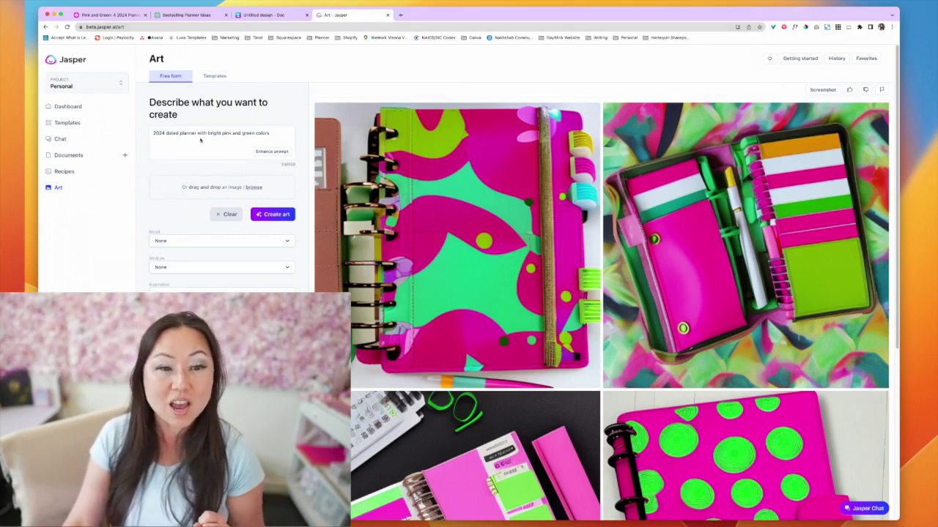
# Review the four images generated for the prompt "2024 dated planner with bright pink and green colors"
pyautogui.moveTo(163, 134); pyautogui.dragTo(174, 134)
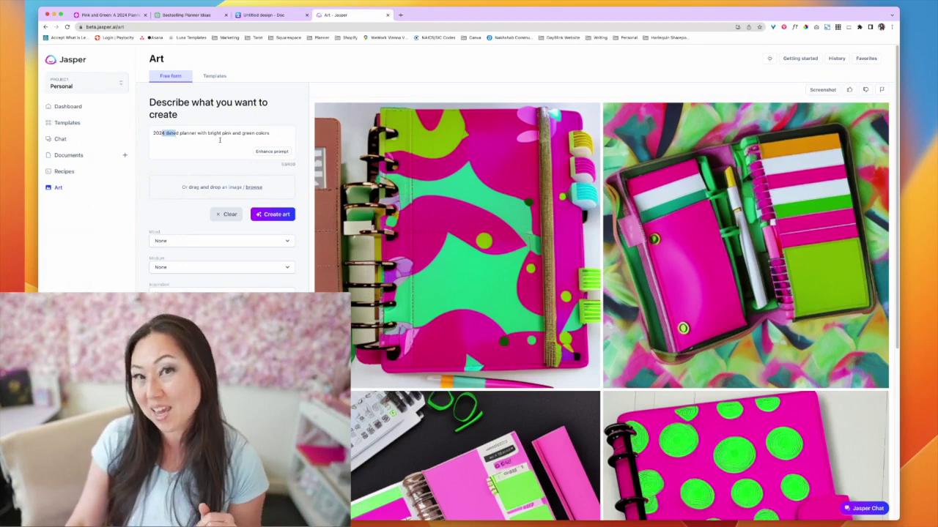
pyautogui.scroll(-5, 453, 221)
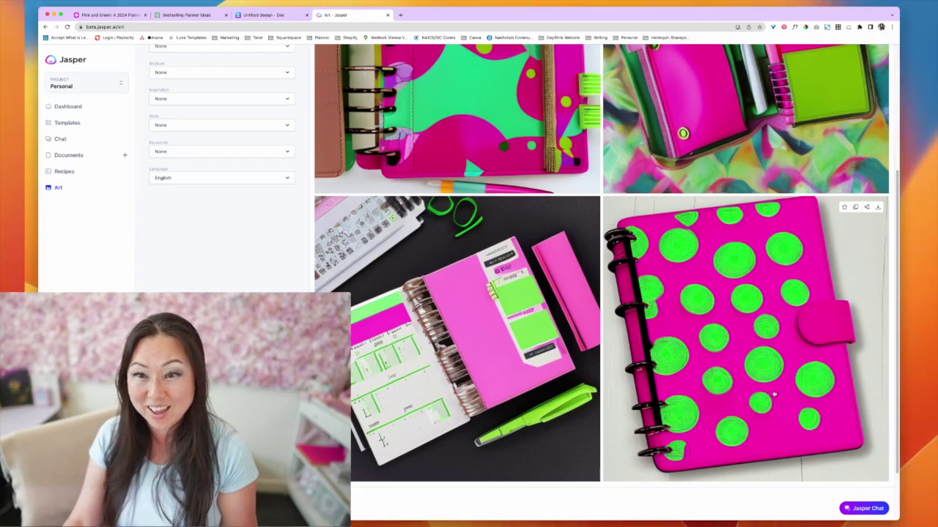
pyautogui.scroll(5, 773, 396)
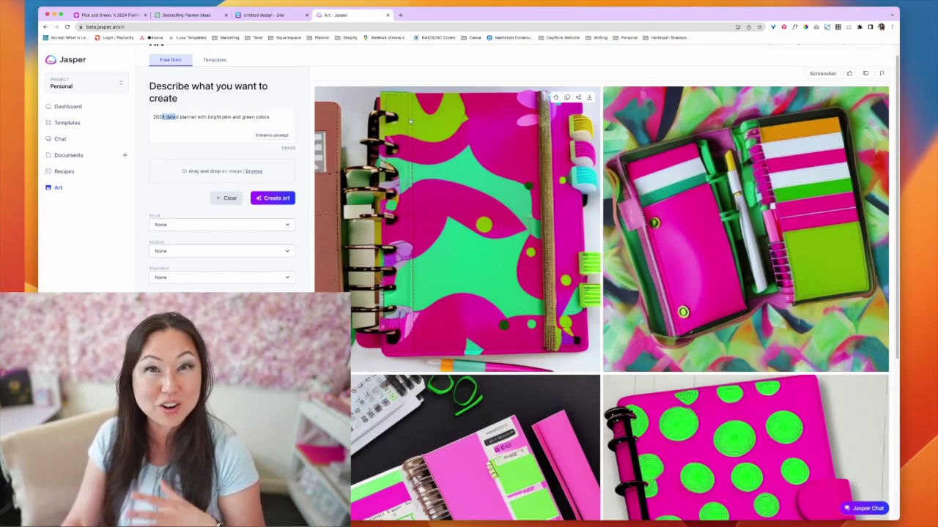
# Switch to the Canva document and add the generated pink, pink-and-green and lime green planner images
pyautogui.click(262, 15)
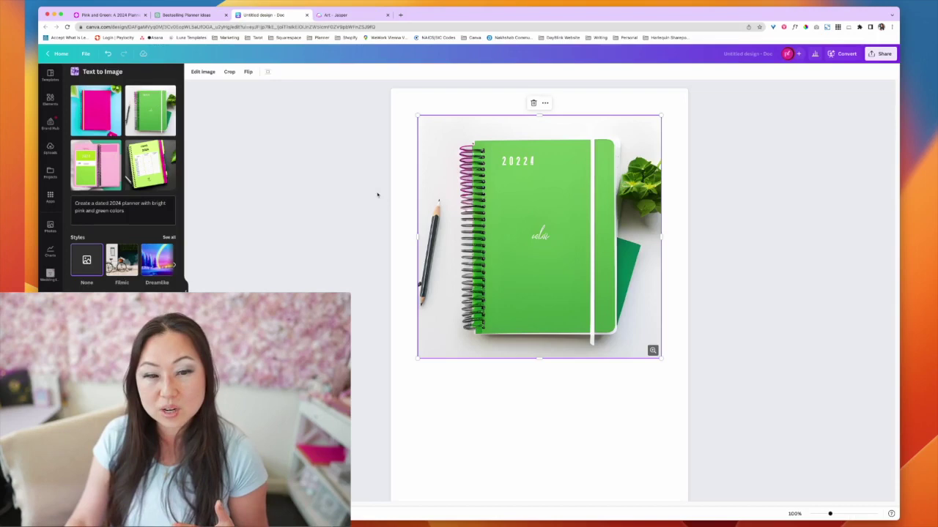
pyautogui.click(96, 109)
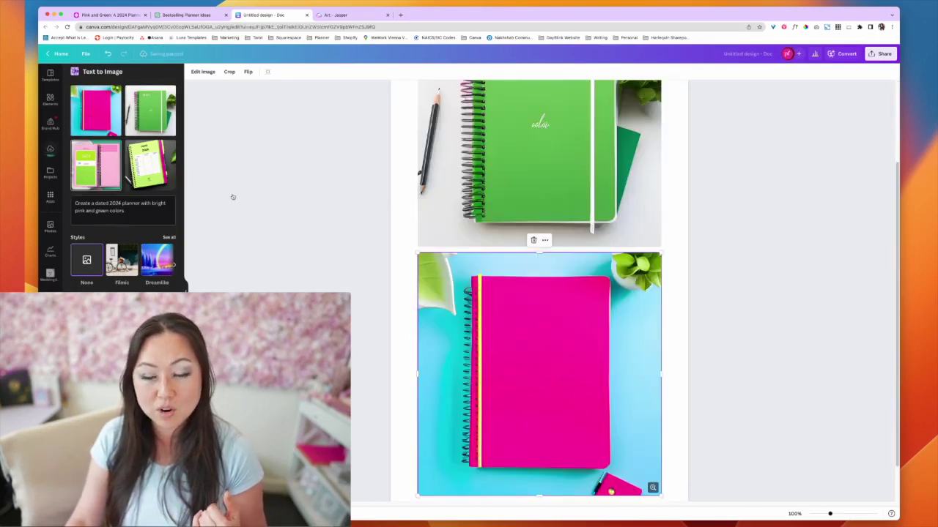
pyautogui.click(96, 165)
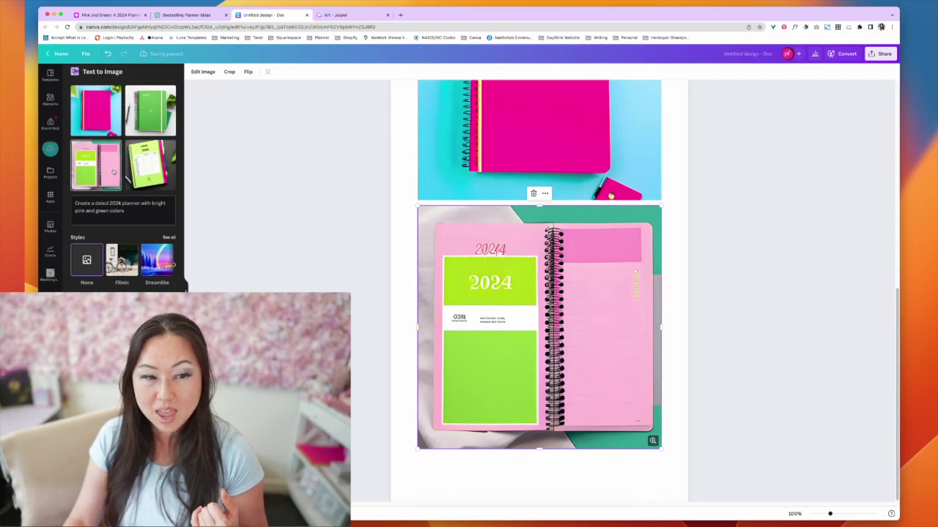
pyautogui.click(151, 165)
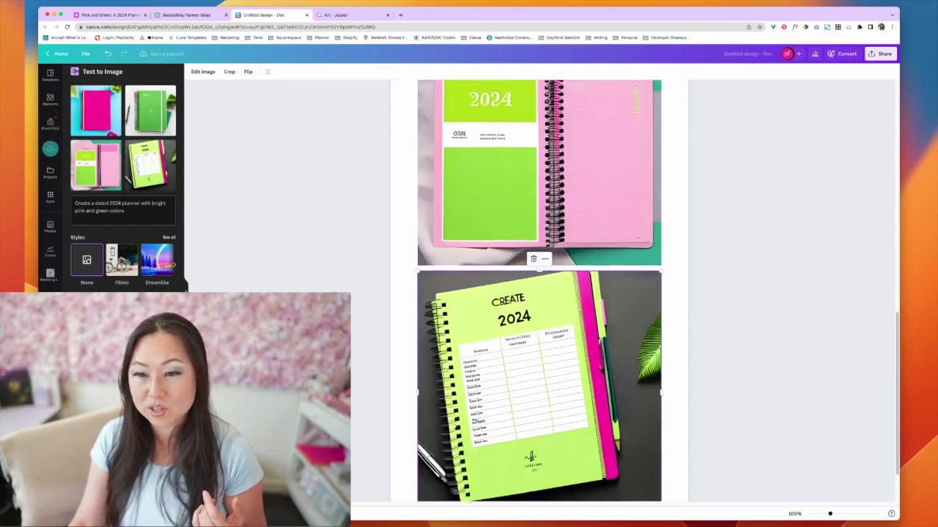
# Zoom the document to 500% and examine the details and lettering of the generated planner images
pyautogui.scroll(3, 464, 208)
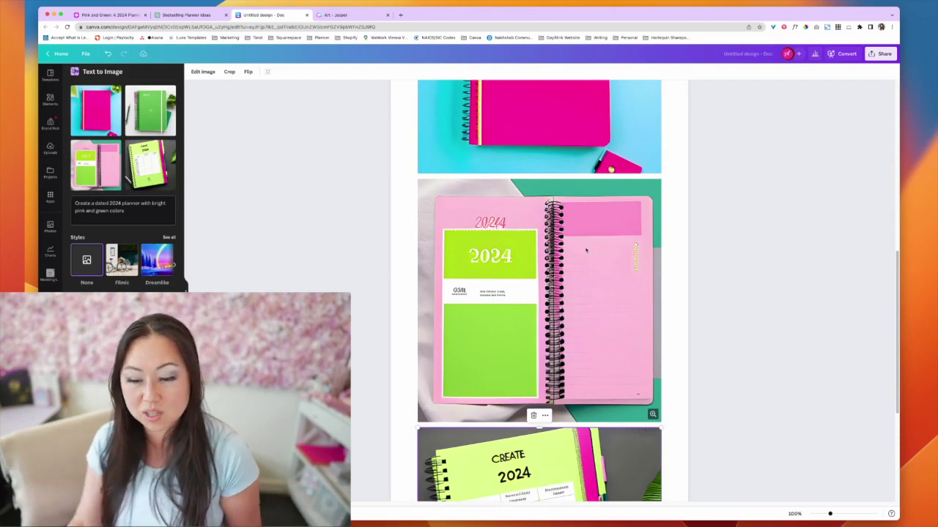
pyautogui.scroll(-4, 523, 247)
pyautogui.scroll(-2, 557, 308)
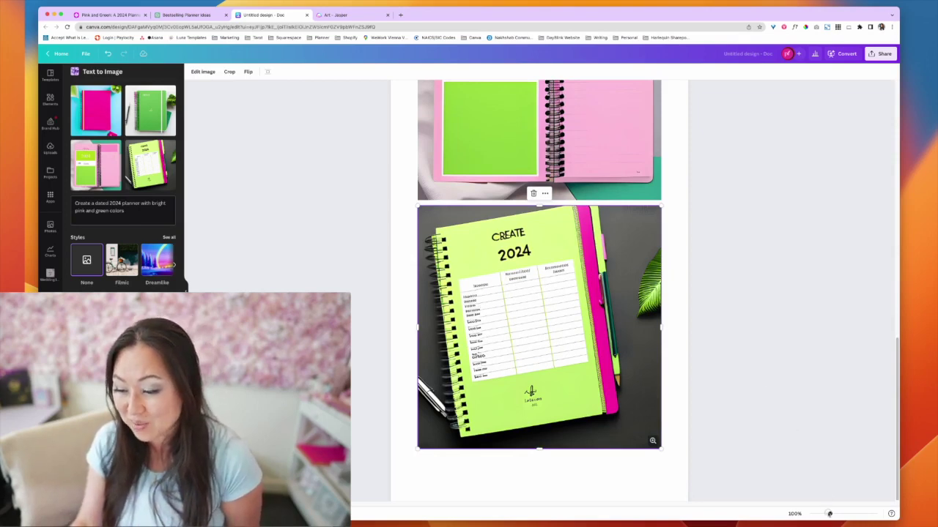
pyautogui.moveTo(829, 513); pyautogui.dragTo(877, 514)
pyautogui.scroll(-3, 560, 289)
pyautogui.scroll(-10, 560, 290)
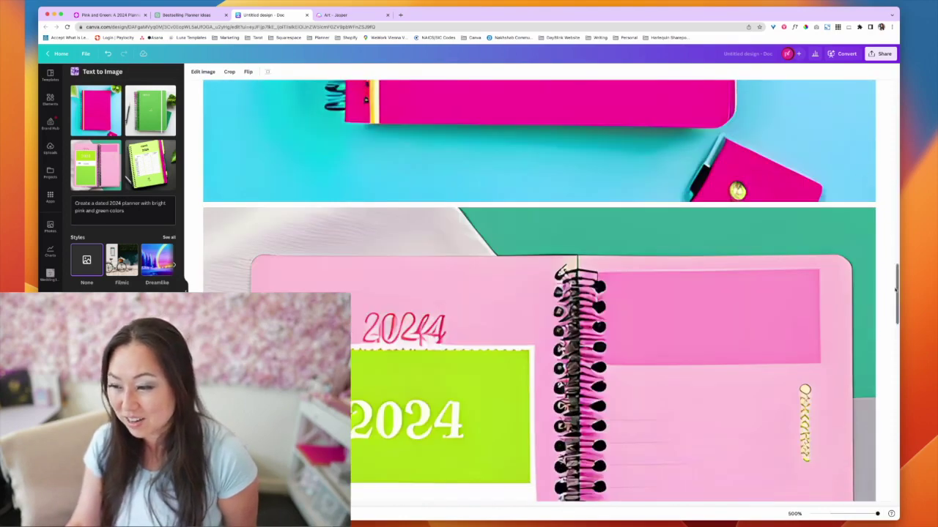
pyautogui.moveTo(897, 289); pyautogui.dragTo(889, 419)
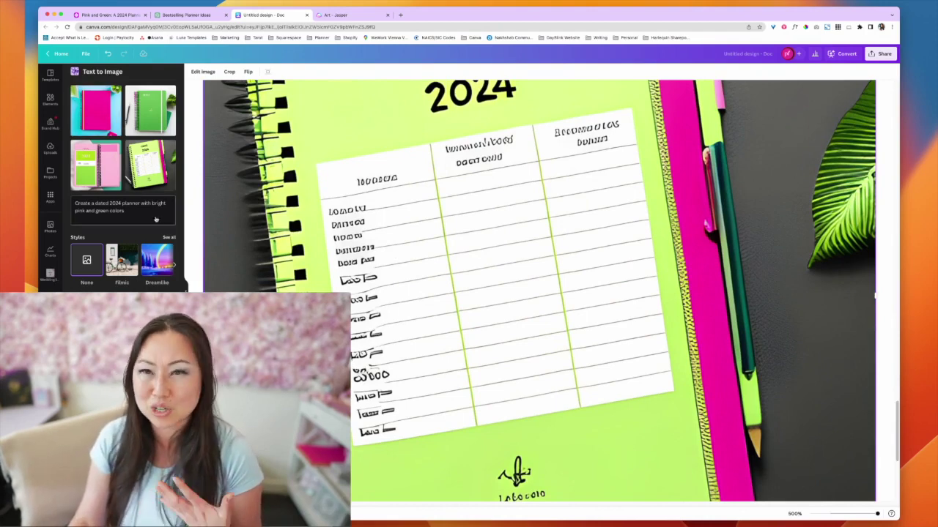
# Generate new images with the prompt "women at a cafe using a planner and drinking a latte"
pyautogui.moveTo(138, 215); pyautogui.dragTo(68, 200)
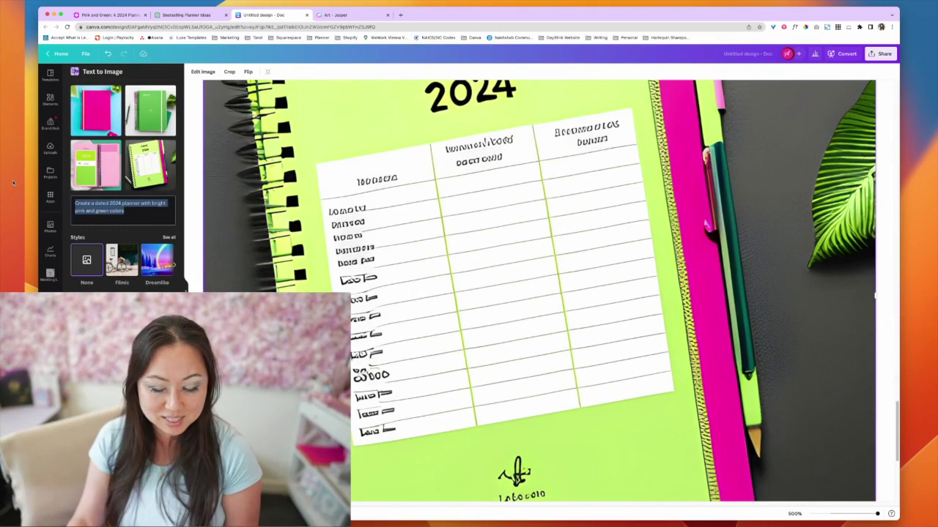
pyautogui.write('women')
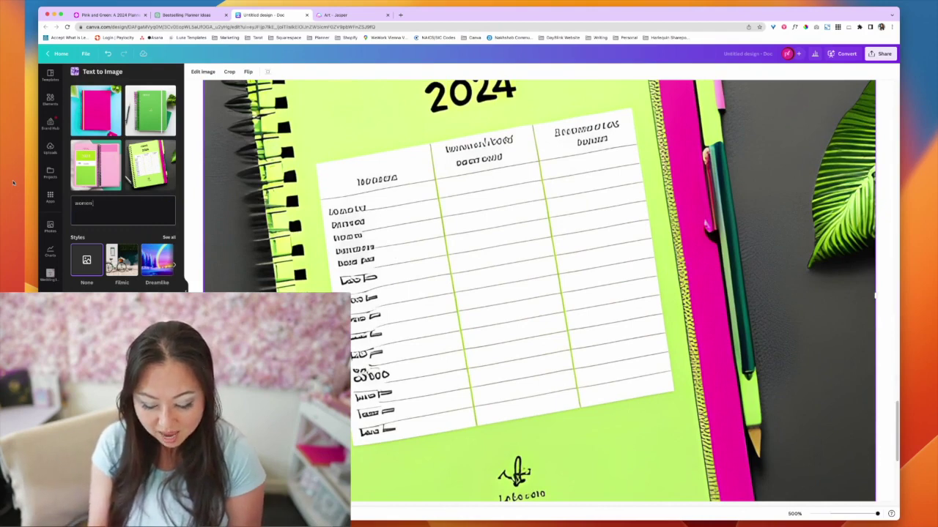
pyautogui.write(' at a dafe i')
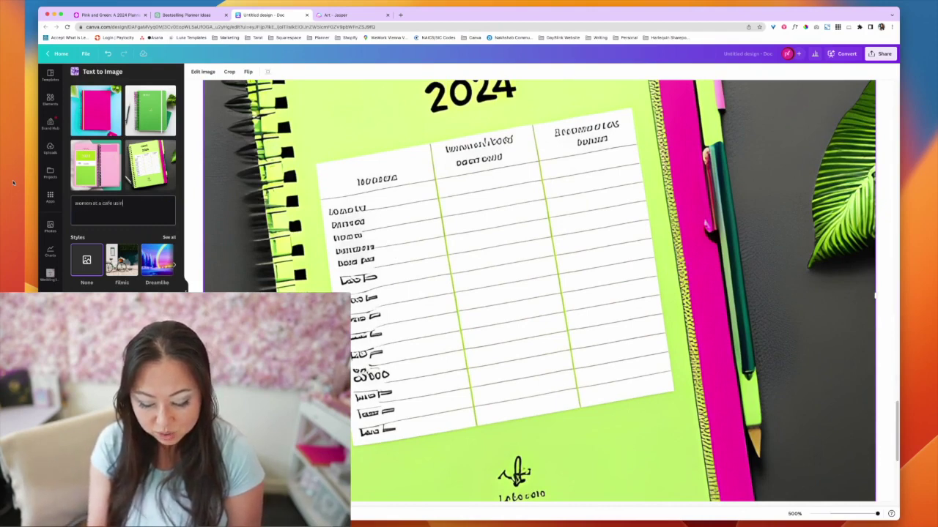
pyautogui.write('sing a planner and')
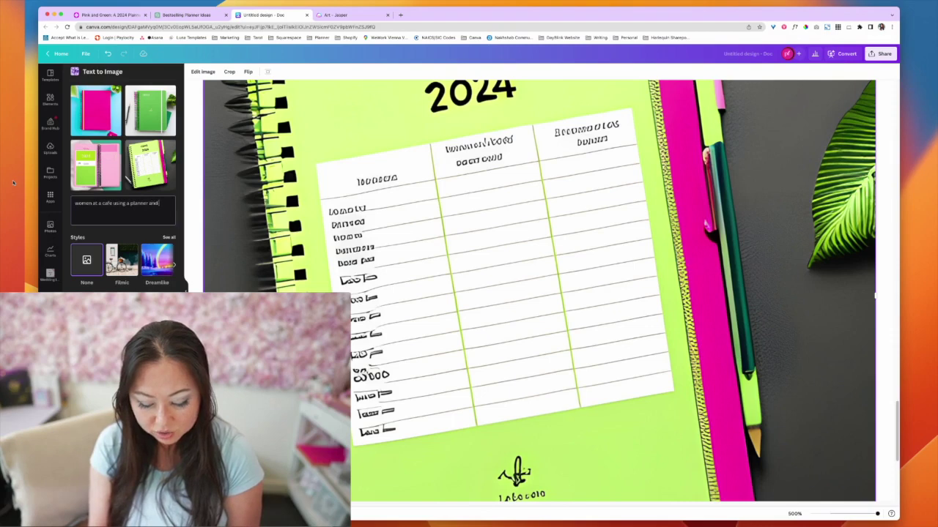
pyautogui.write(' drinking atte')
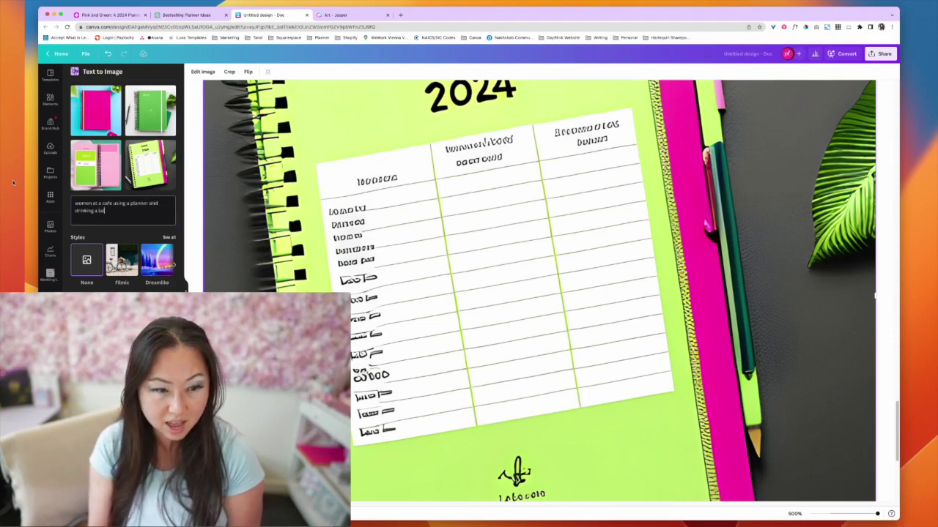
pyautogui.press('Return')
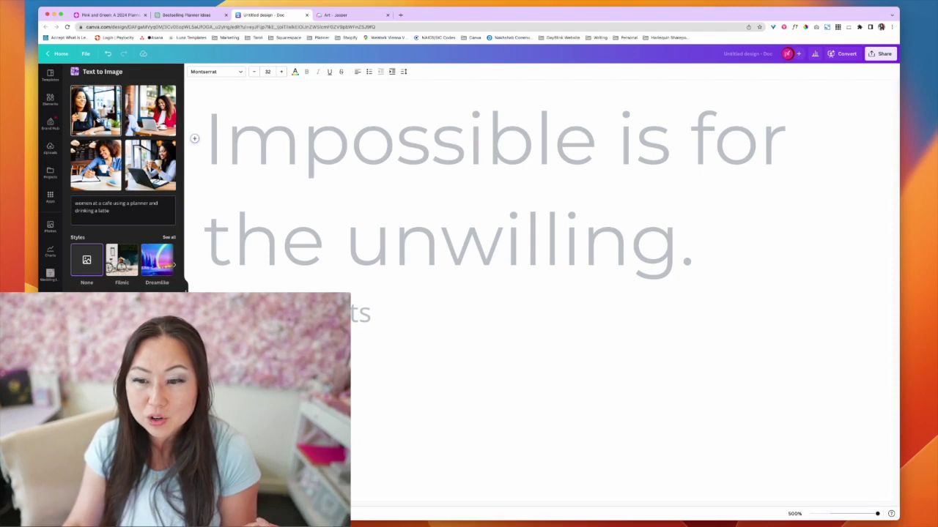
# Preview the first two generated café images in the document one at a time, undoing each placement after inspecting it
pyautogui.click(95, 110)
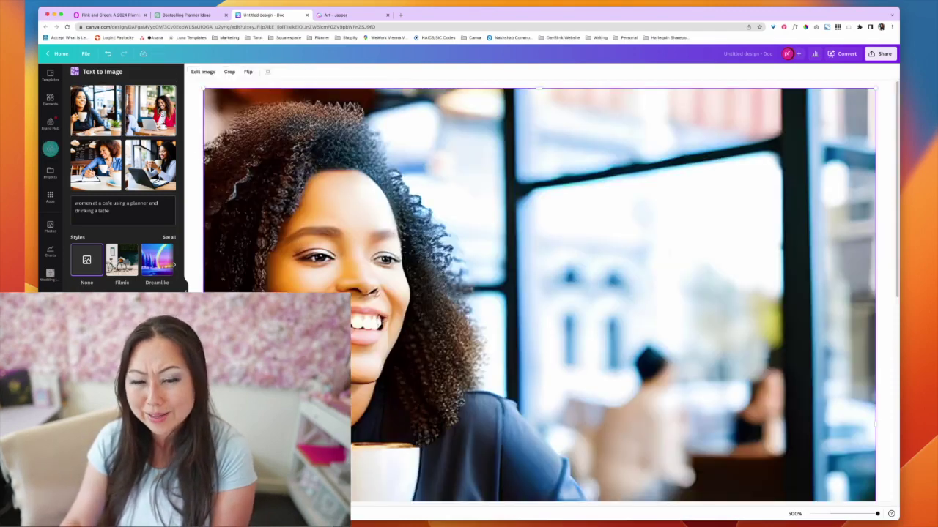
pyautogui.scroll(-10, 460, 233)
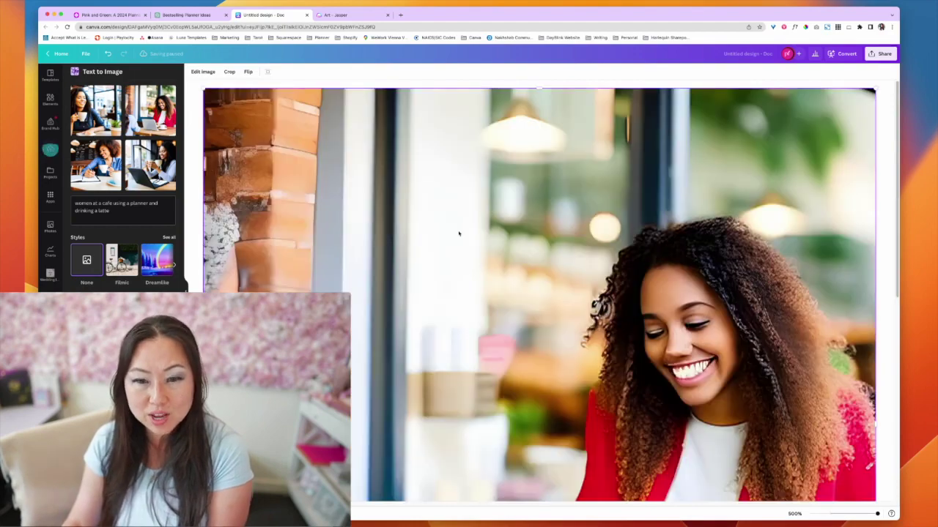
pyautogui.scroll(-3, 626, 290)
pyautogui.scroll(-2, 626, 290)
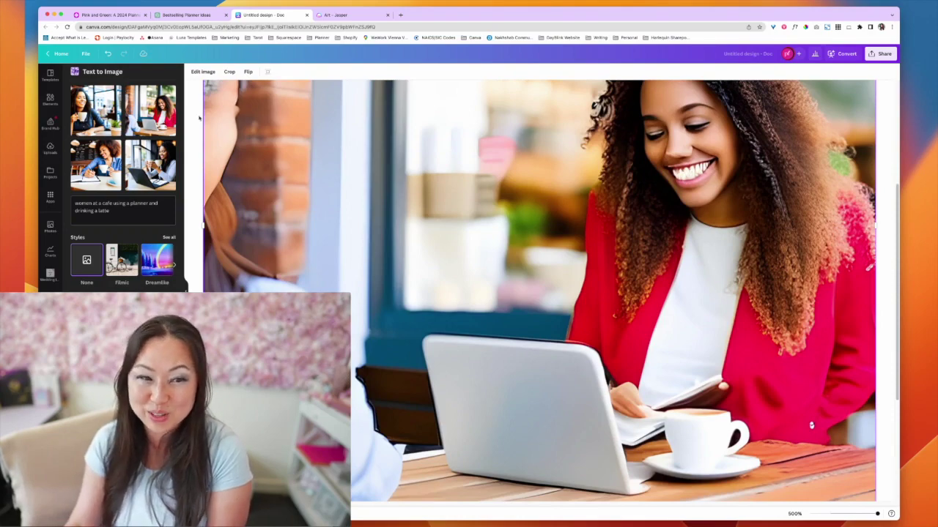
pyautogui.hotkey('ctrl', 'z')
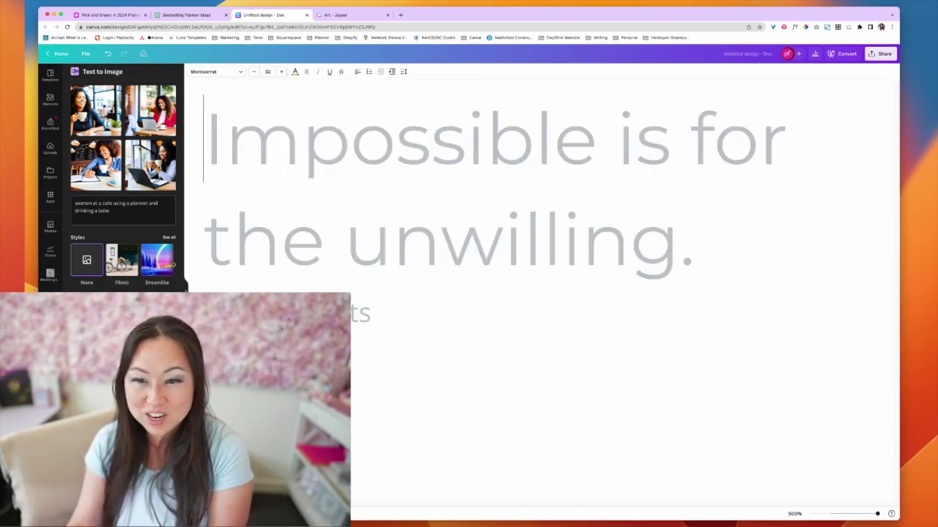
# Preview the café image of the woman in a denim shirt, replacing it with the woman holding cups at a laptop
pyautogui.moveTo(103, 165); pyautogui.dragTo(351, 202)
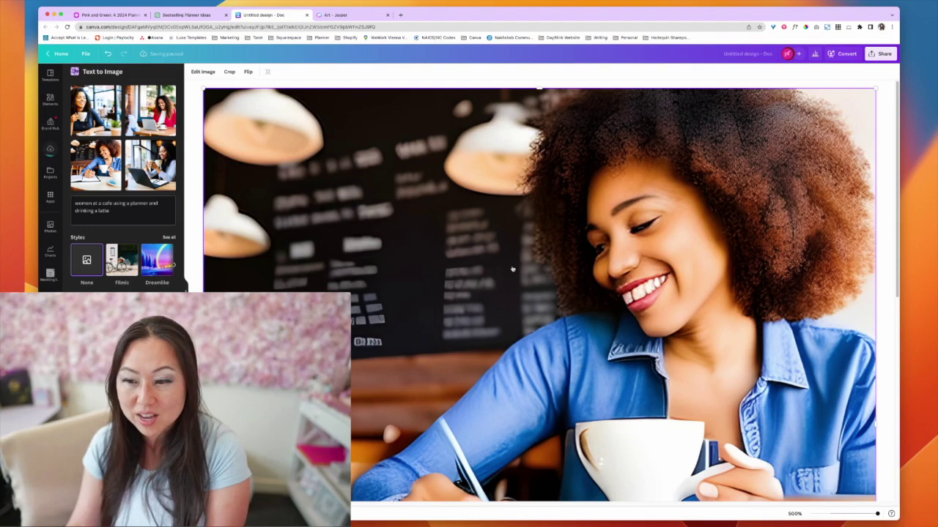
pyautogui.scroll(-3, 512, 270)
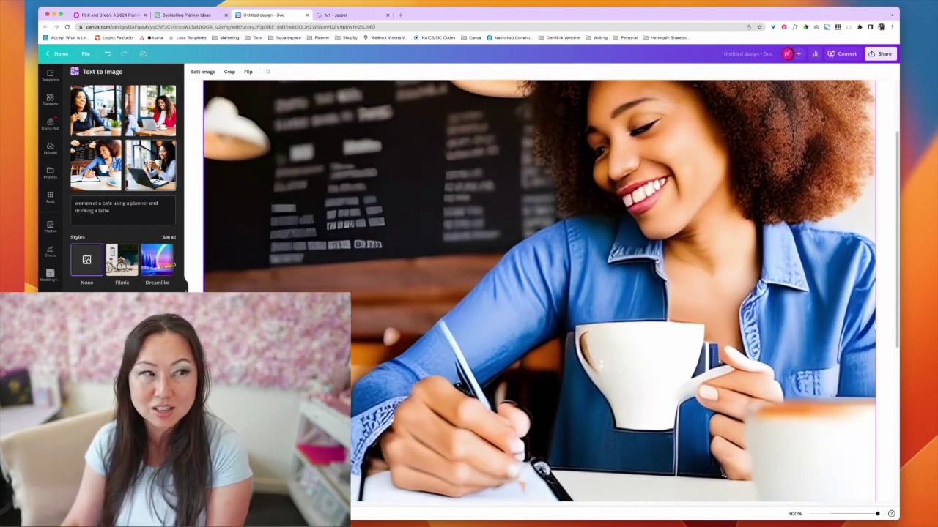
pyautogui.click(150, 165)
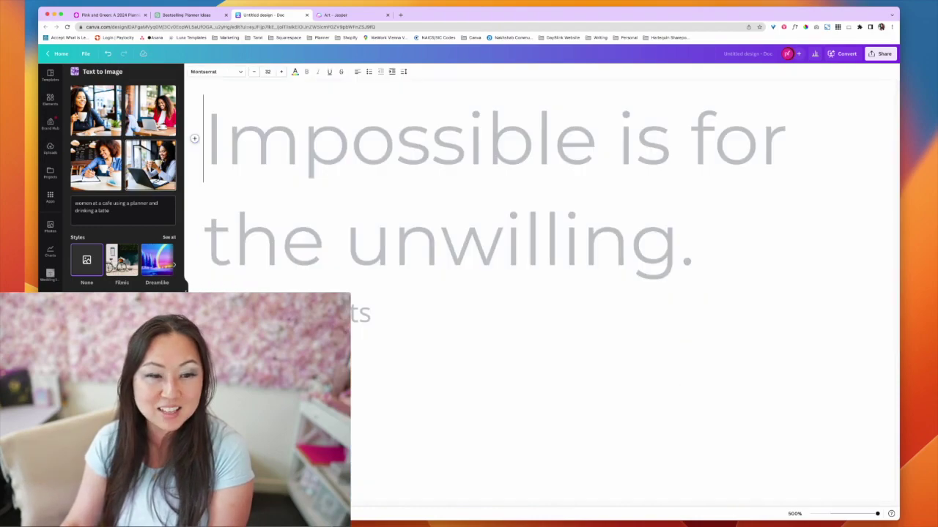
pyautogui.scroll(-2, 545, 247)
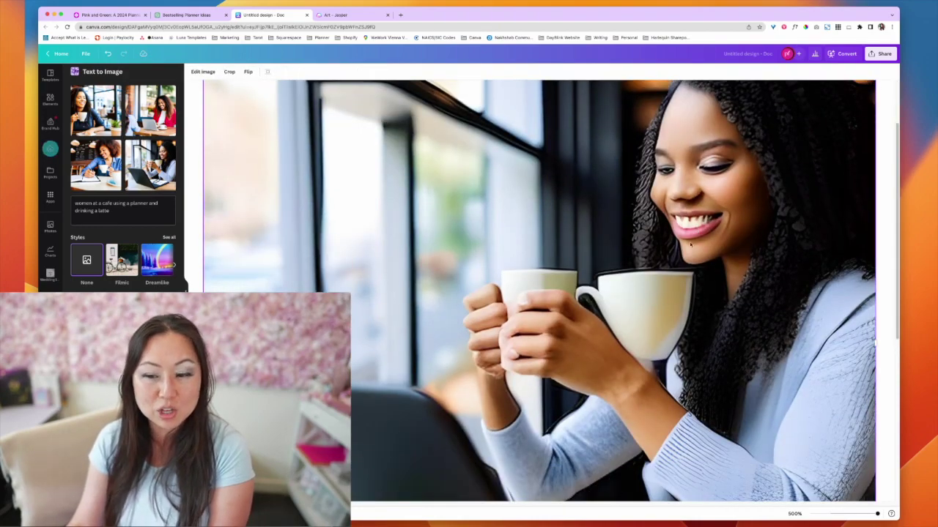
pyautogui.scroll(-3, 690, 245)
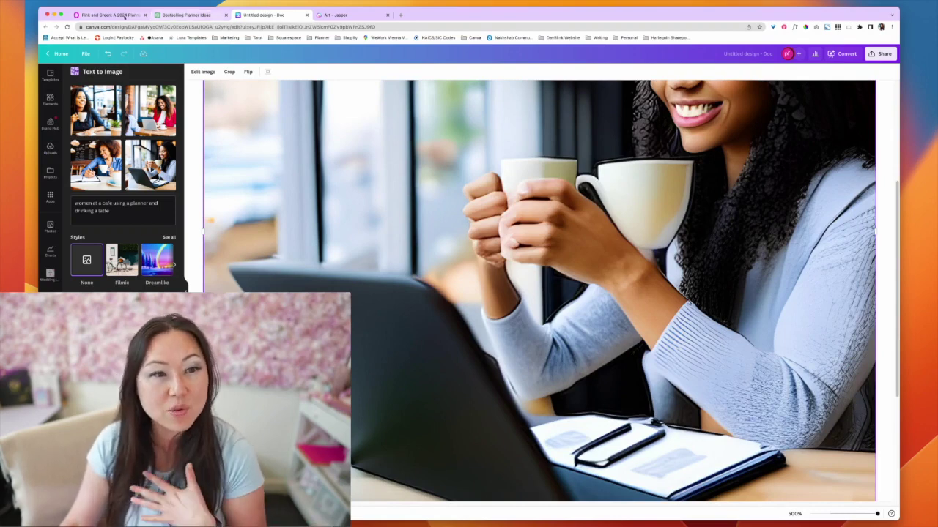
# Switch to the Tome presentation "Pink and Green: A 2024 Planner to Brighten Your Days" and review its slides through the Conclusion
pyautogui.click(114, 15)
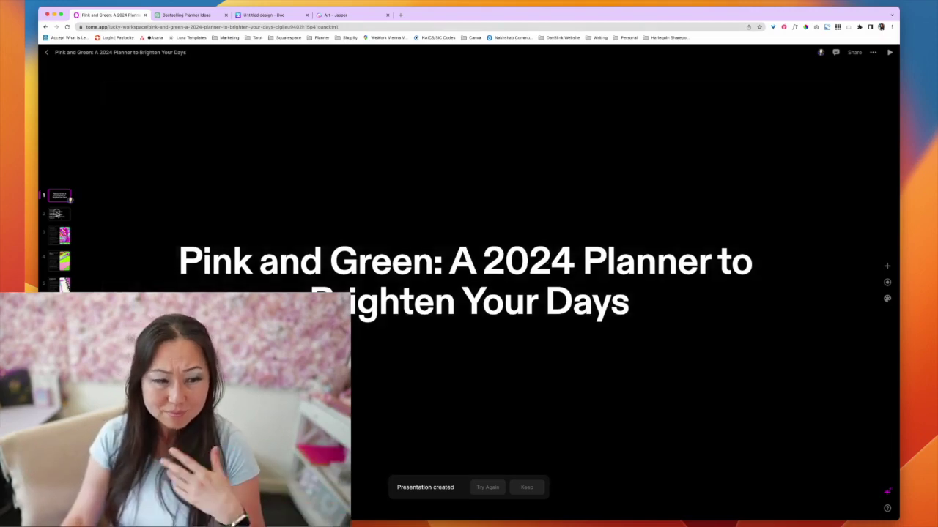
pyautogui.click(57, 213)
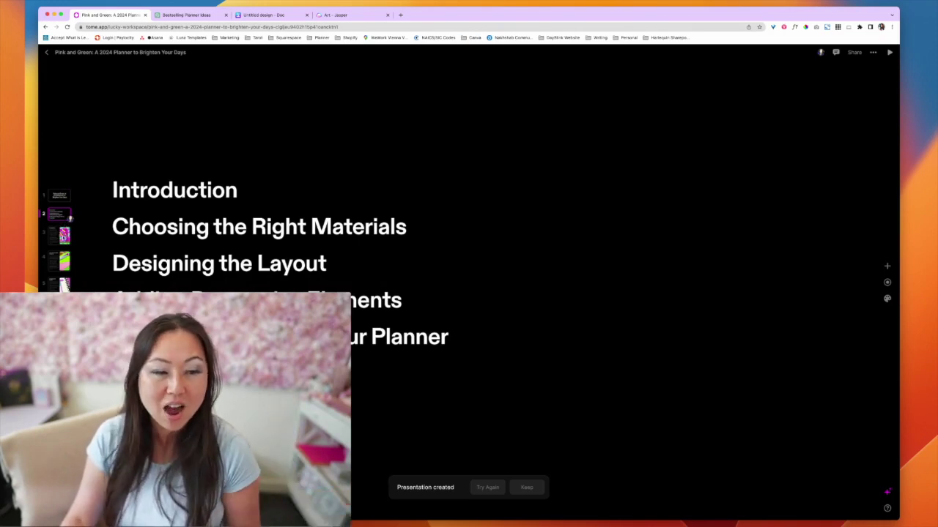
pyautogui.click(66, 236)
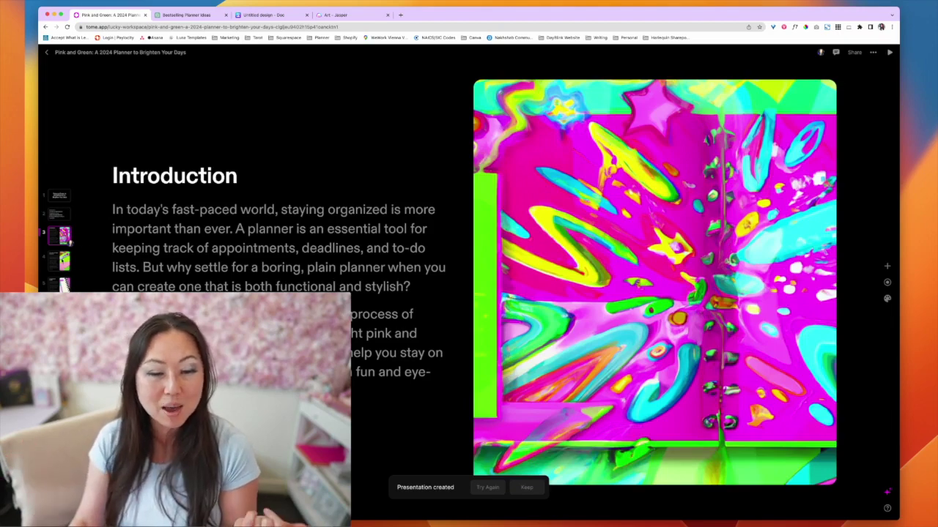
pyautogui.click(54, 281)
pyautogui.click(57, 264)
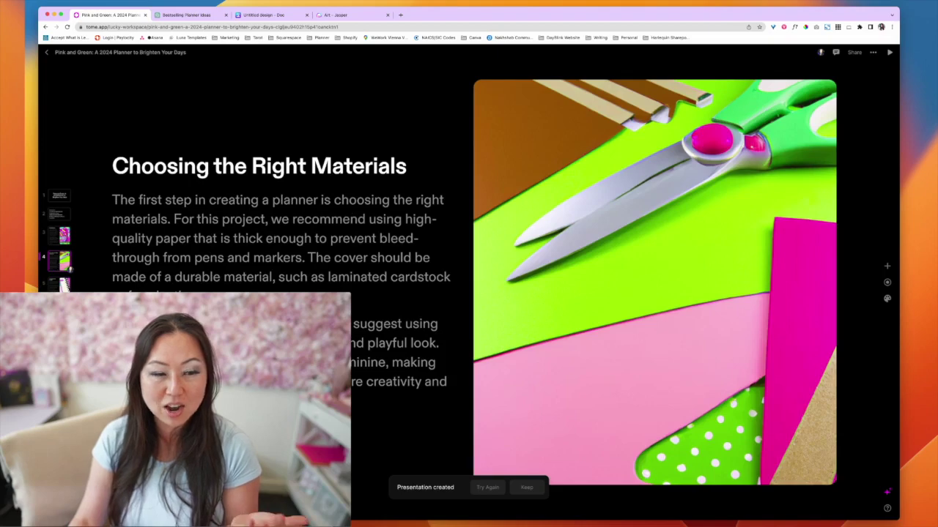
pyautogui.click(63, 284)
pyautogui.press('Down')
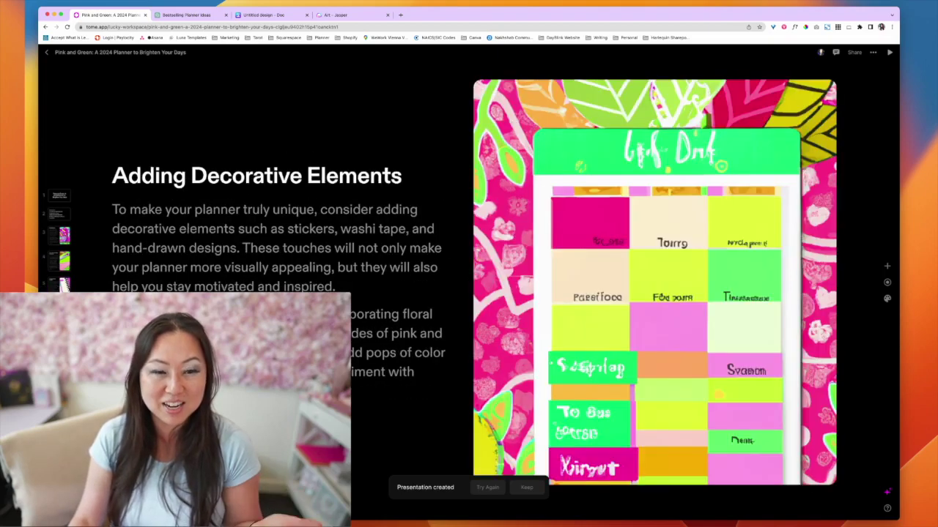
pyautogui.press('Down')
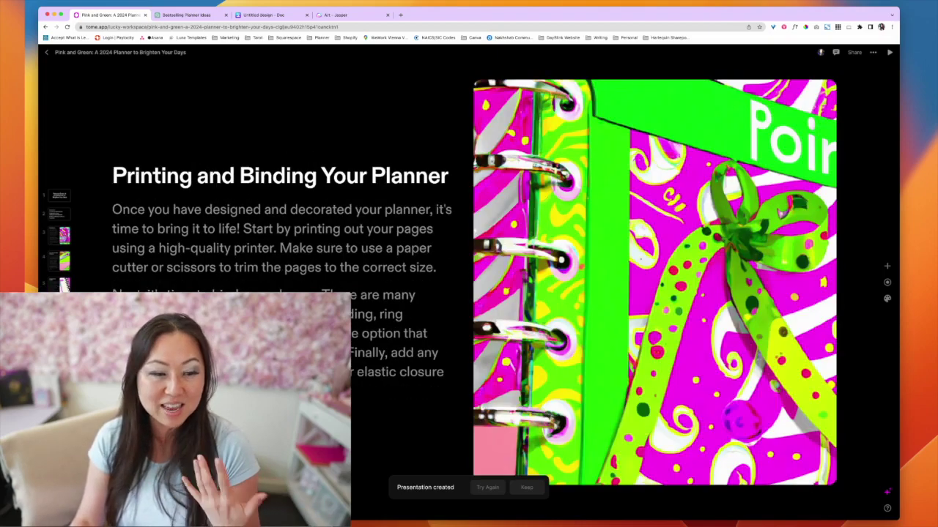
pyautogui.press('Down')
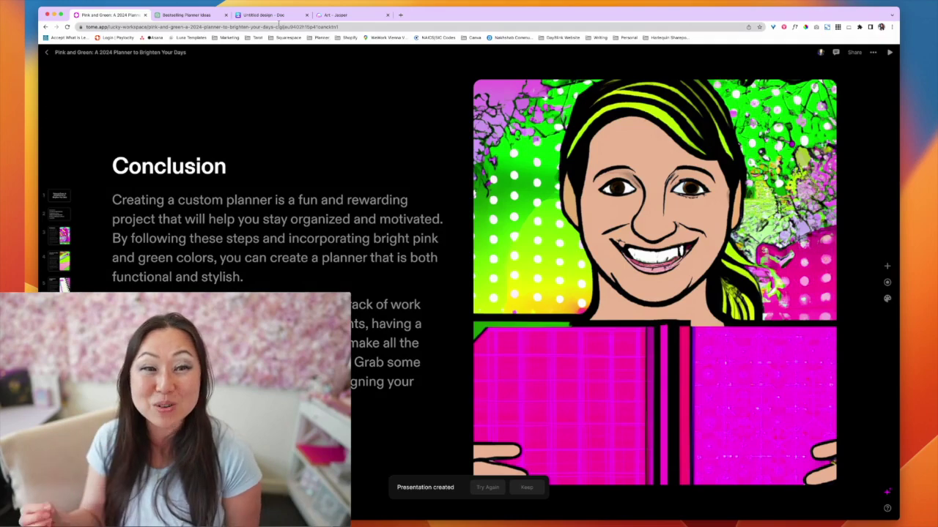
# Switch to the ChatGPT conversation about bestselling planner ideas and review its answers through to the latest one on purpose versus dated planners
pyautogui.click(189, 14)
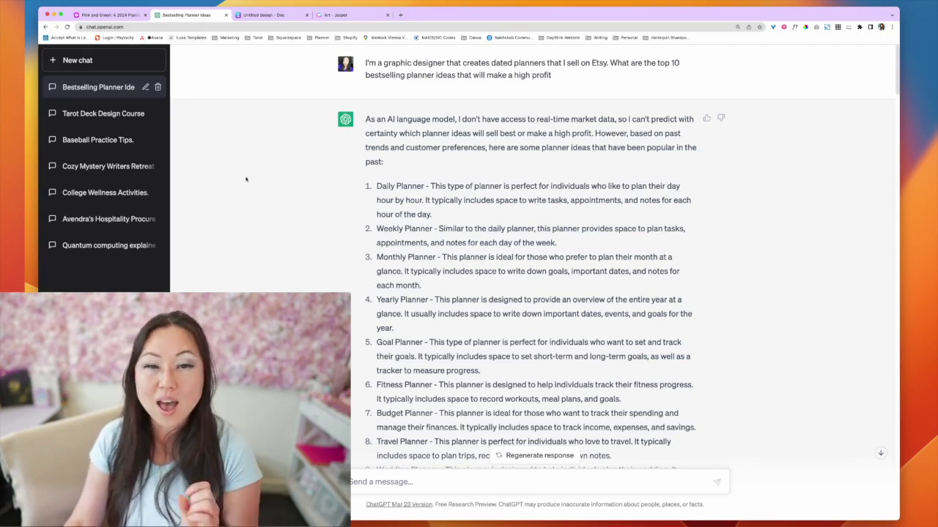
pyautogui.scroll(-15, 381, 187)
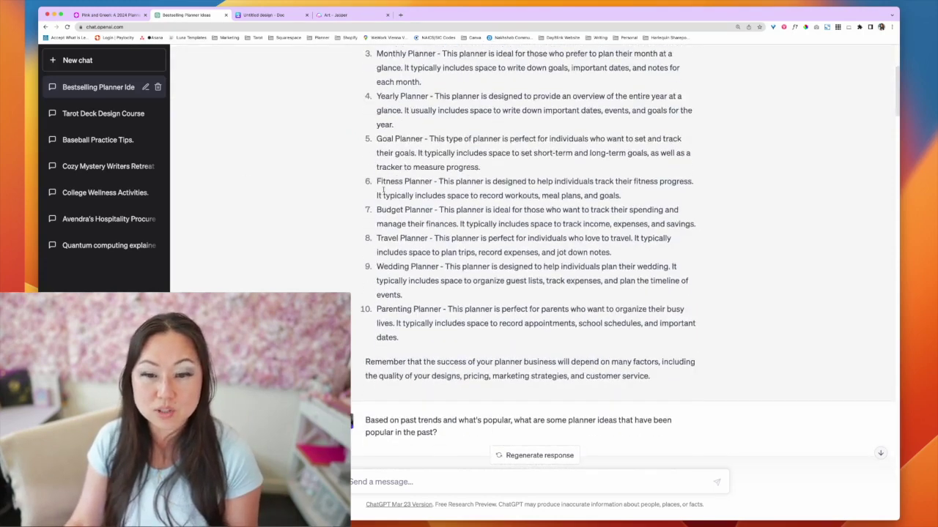
pyautogui.scroll(-2, 378, 186)
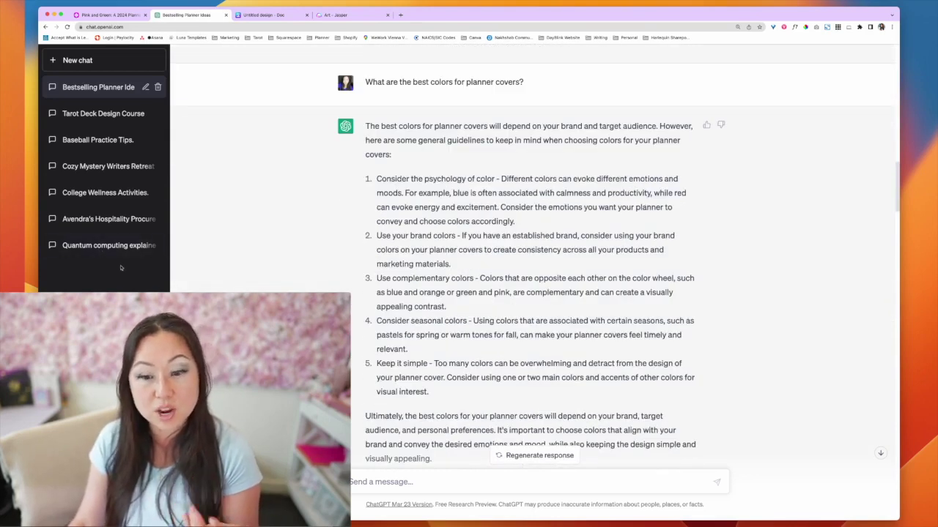
pyautogui.scroll(-15, 359, 184)
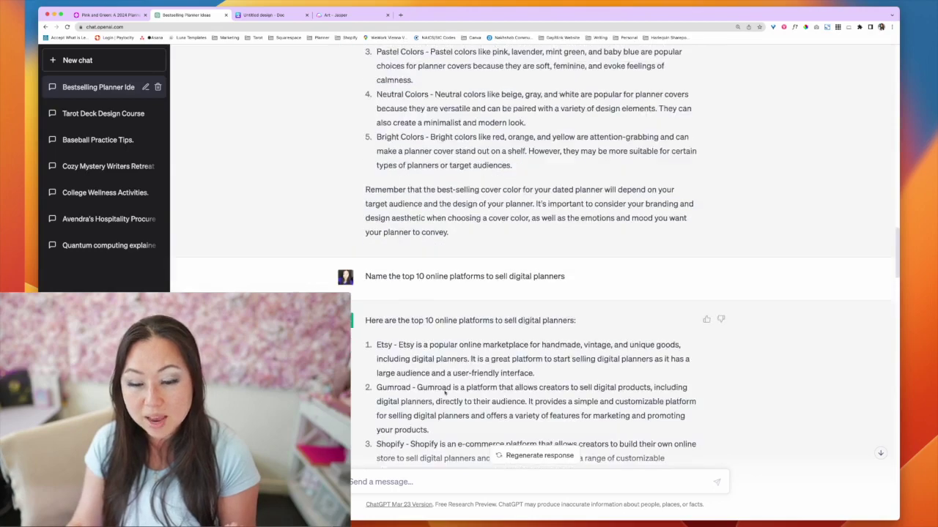
pyautogui.scroll(-15, 448, 404)
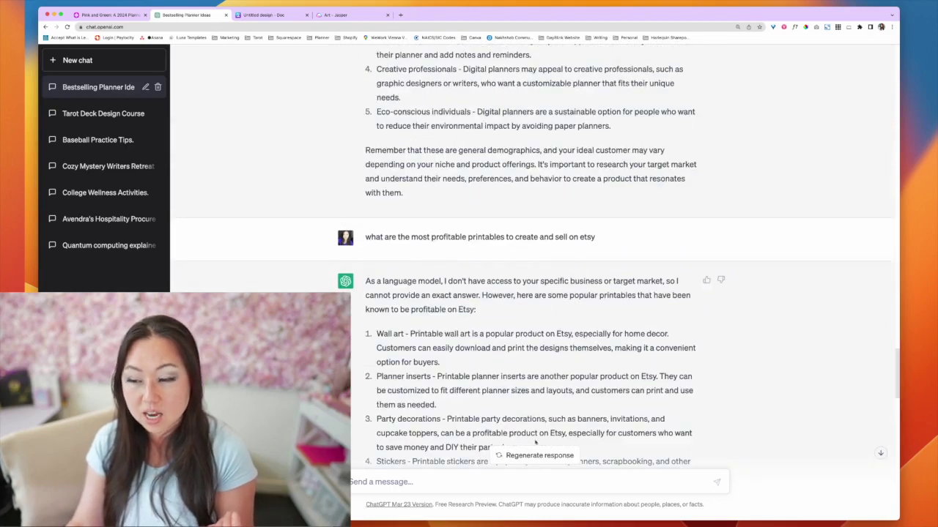
pyautogui.scroll(-15, 898, 364)
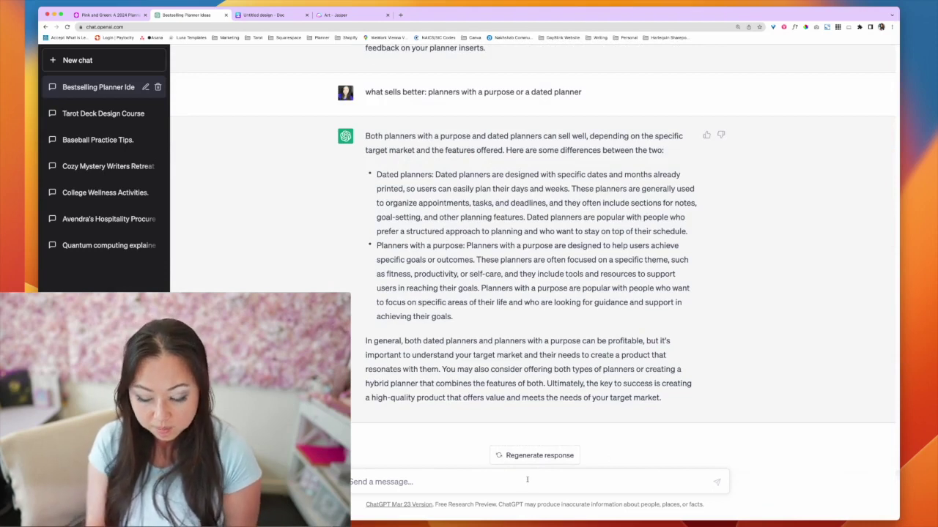
# Ask ChatGPT to "Create an introduction page for the first page of my 2024 dated weekly planner for women"
pyautogui.write('Create a')
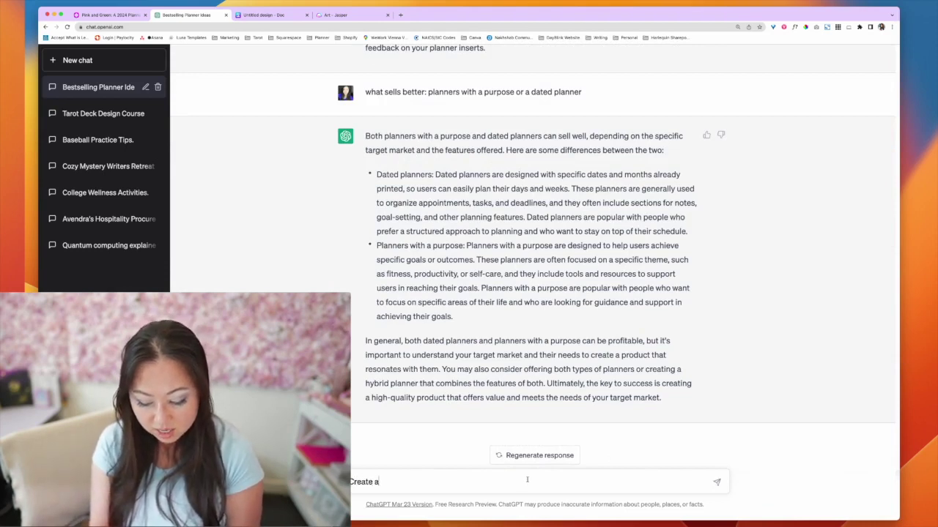
pyautogui.write('n introductio')
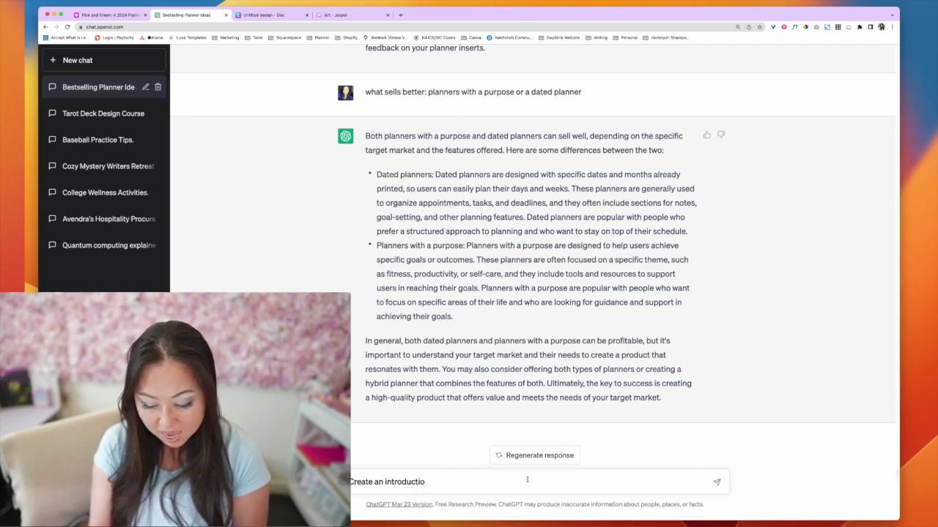
pyautogui.write('n n page for the ')
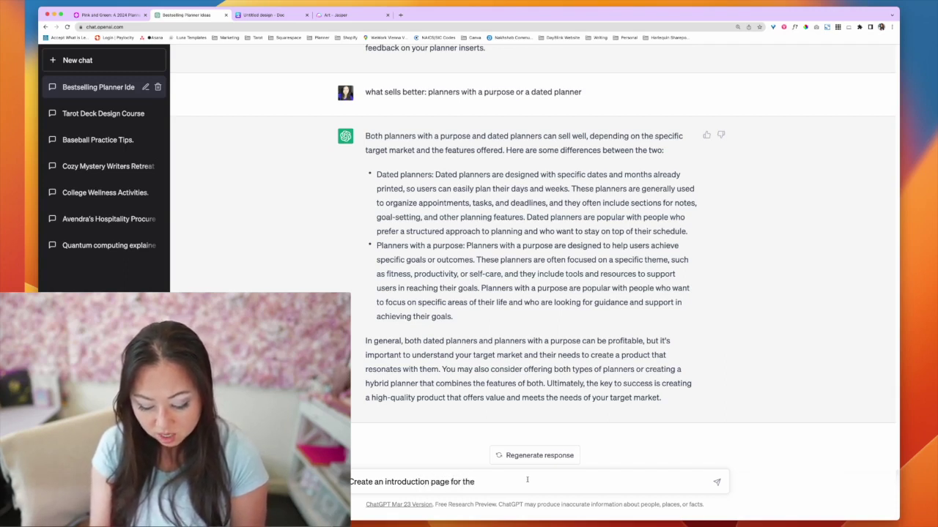
pyautogui.write('first page o')
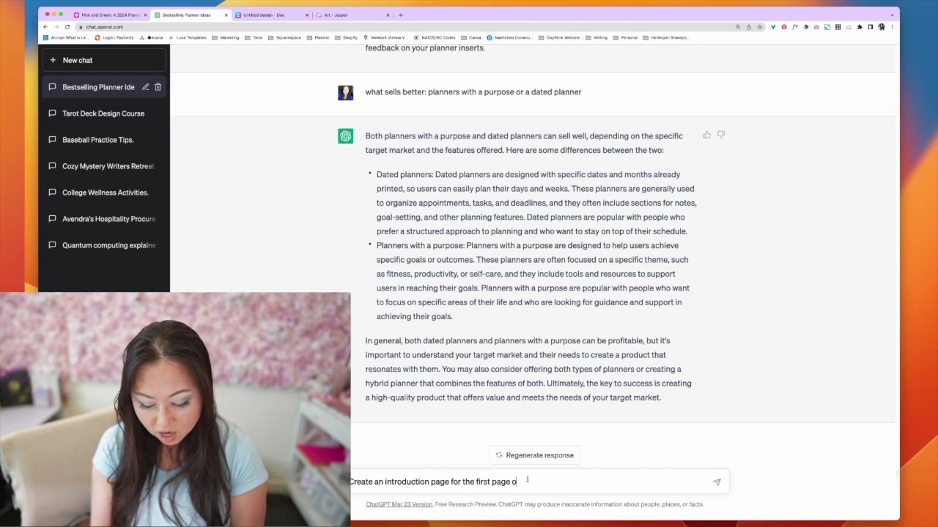
pyautogui.write('f my 2024 dat')
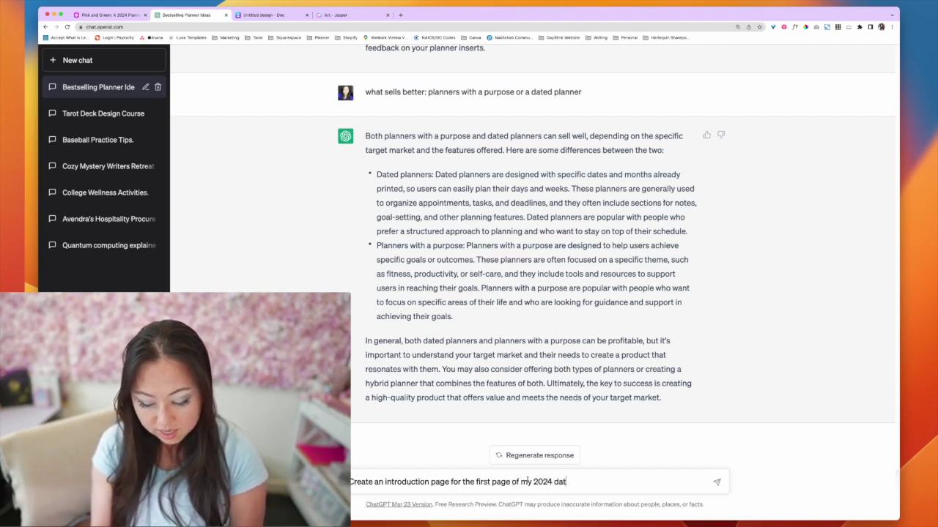
pyautogui.write('ed p weekly p')
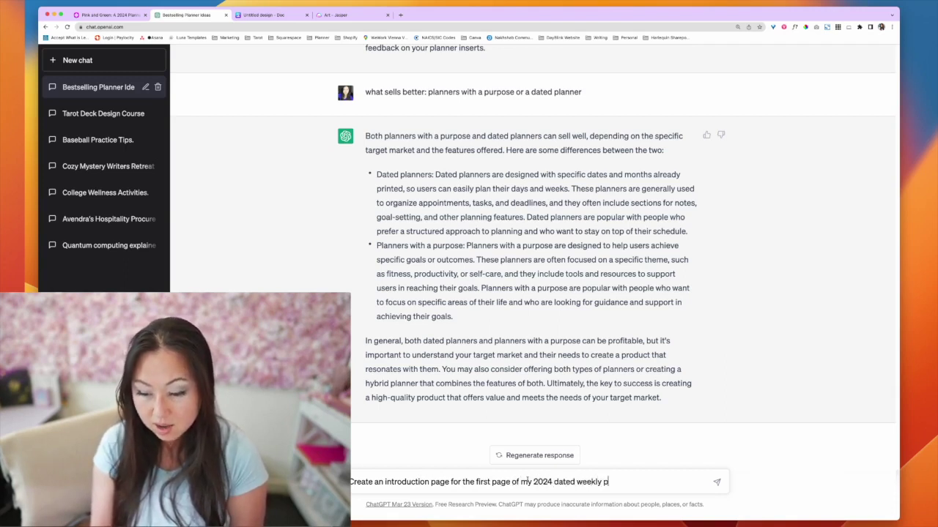
pyautogui.write('lanner for women')
pyautogui.press('Return')
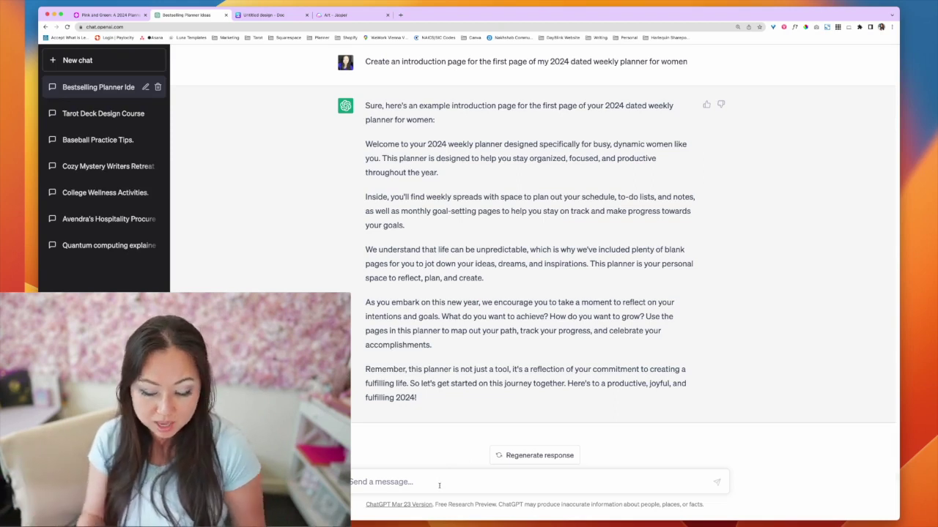
# Ask ChatGPT for the "Top 10 methods for choosing a wedding venue"
pyautogui.write('To')
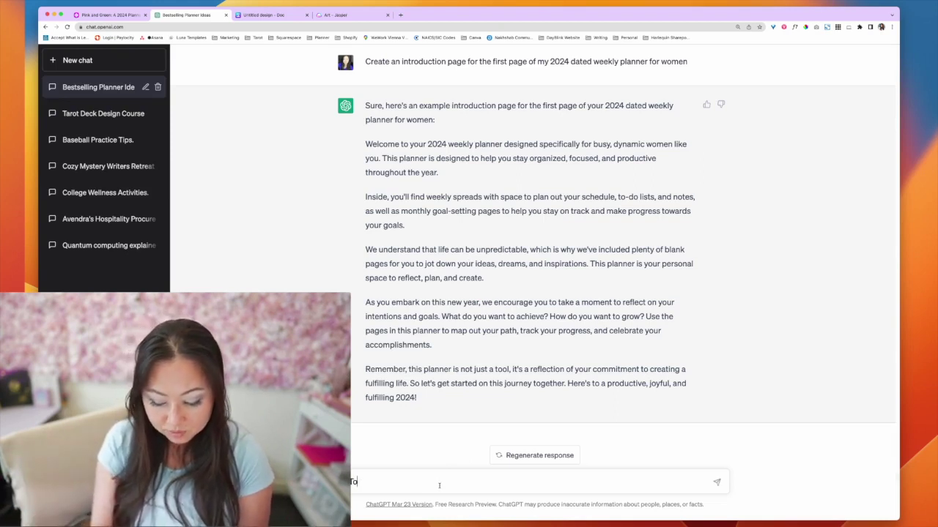
pyautogui.write('p 10 methods fo')
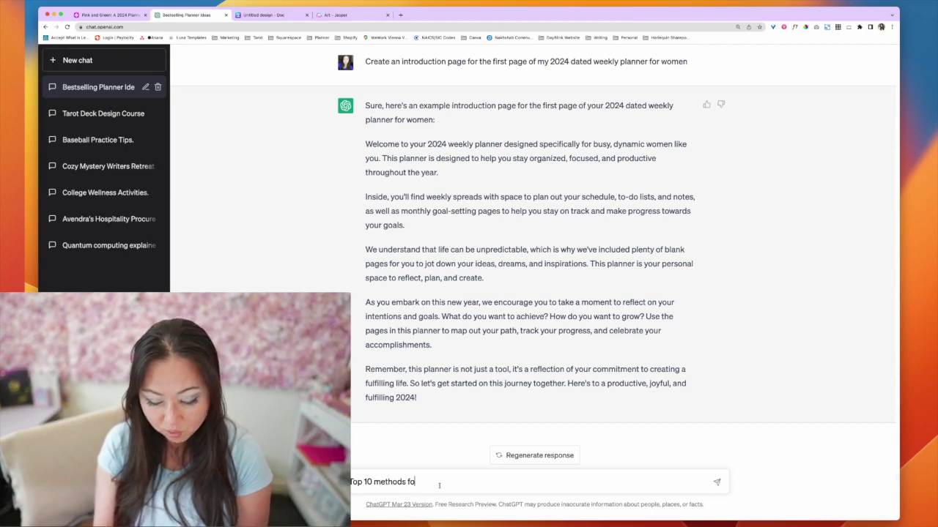
pyautogui.write('r choosing a we')
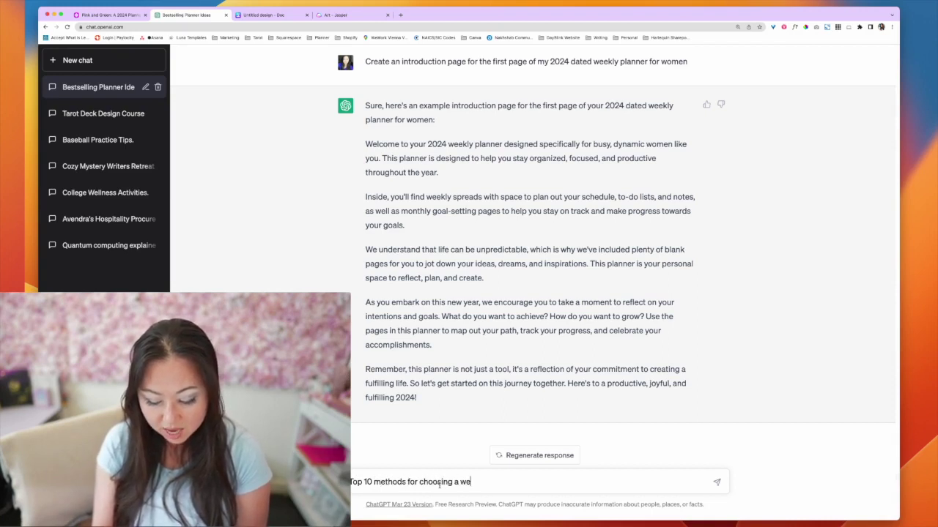
pyautogui.write('dding venue')
pyautogui.press('Return')
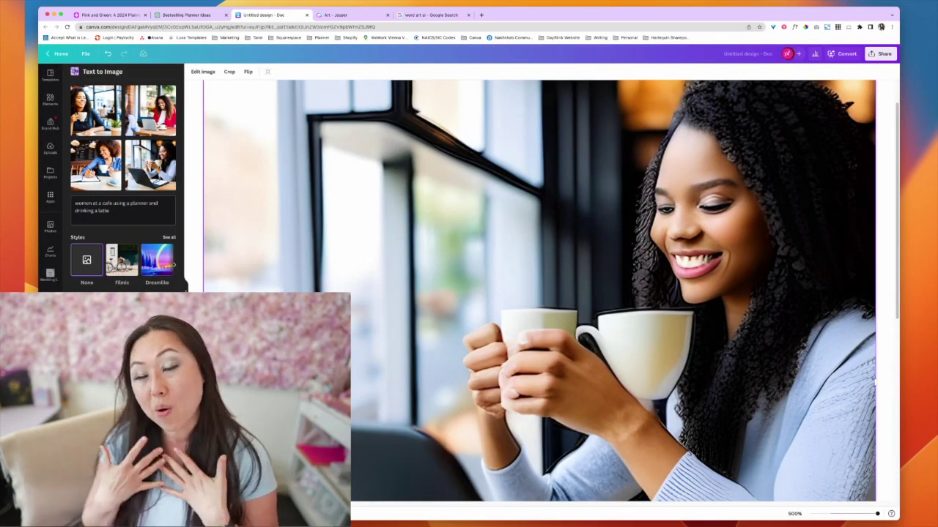
pyautogui.scroll(5, 539, 291)
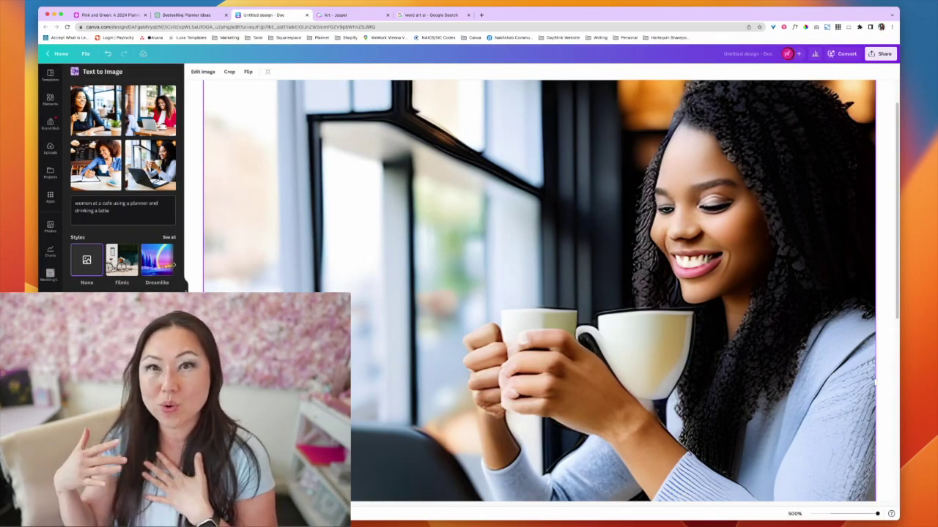